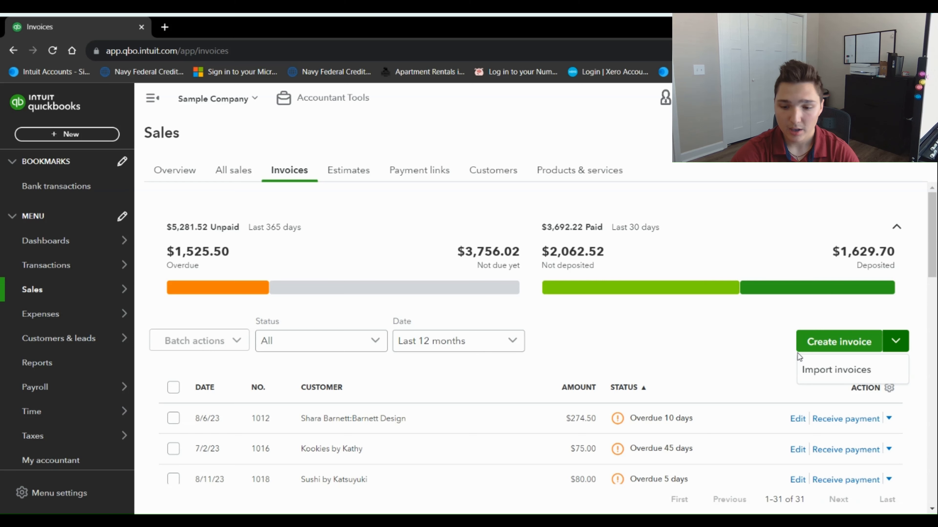
# Create a new invoice for customer Cool Cars and tick Send later
pyautogui.click(829, 344)
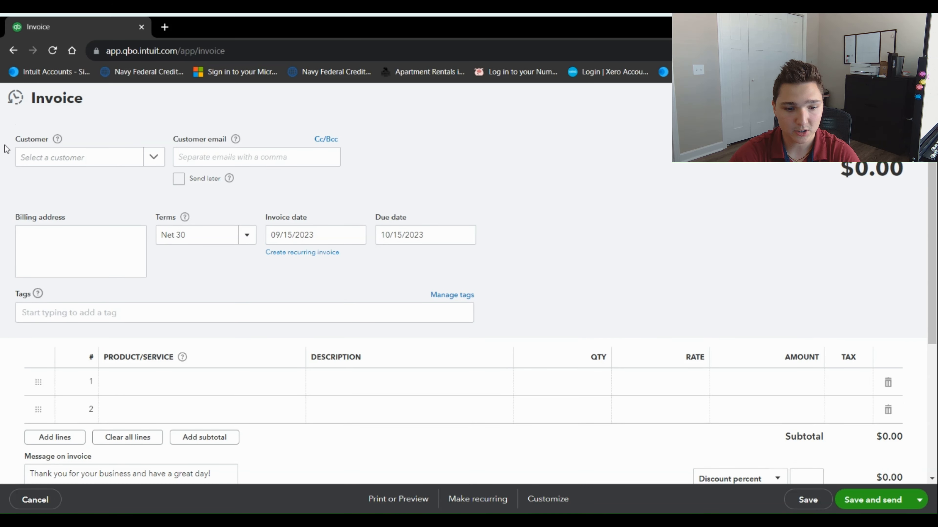
pyautogui.click(155, 160)
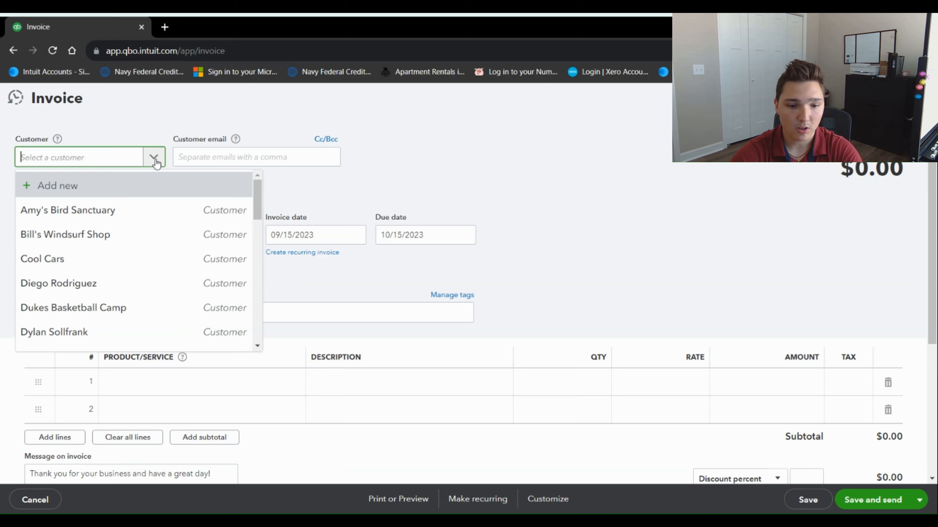
pyautogui.click(356, 169)
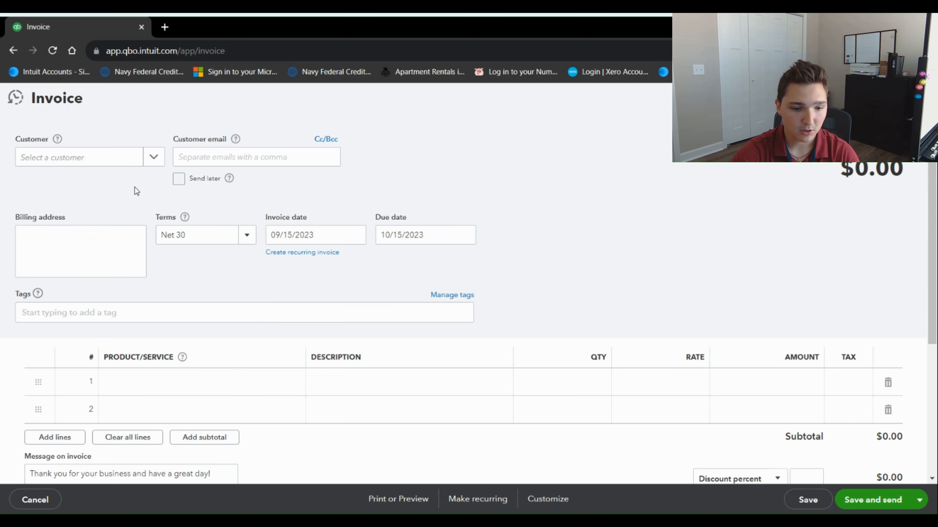
pyautogui.click(154, 162)
pyautogui.click(79, 258)
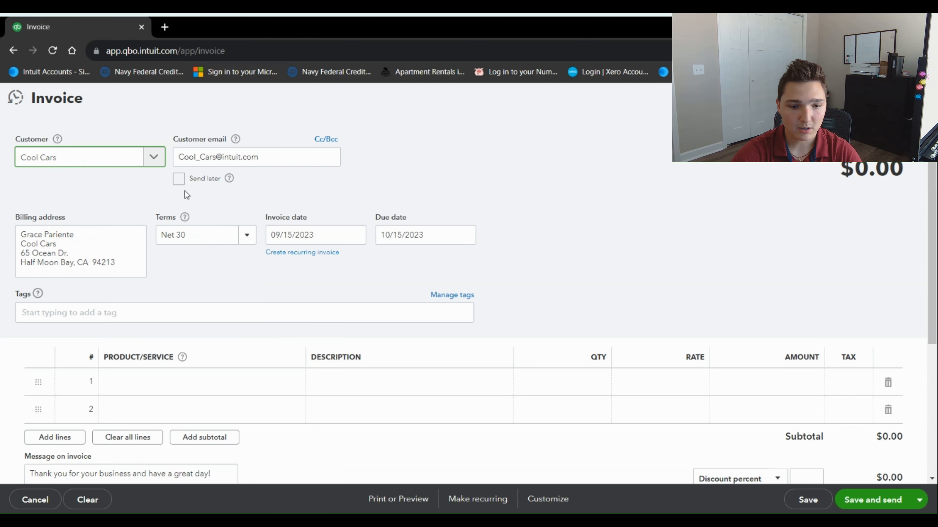
pyautogui.click(181, 181)
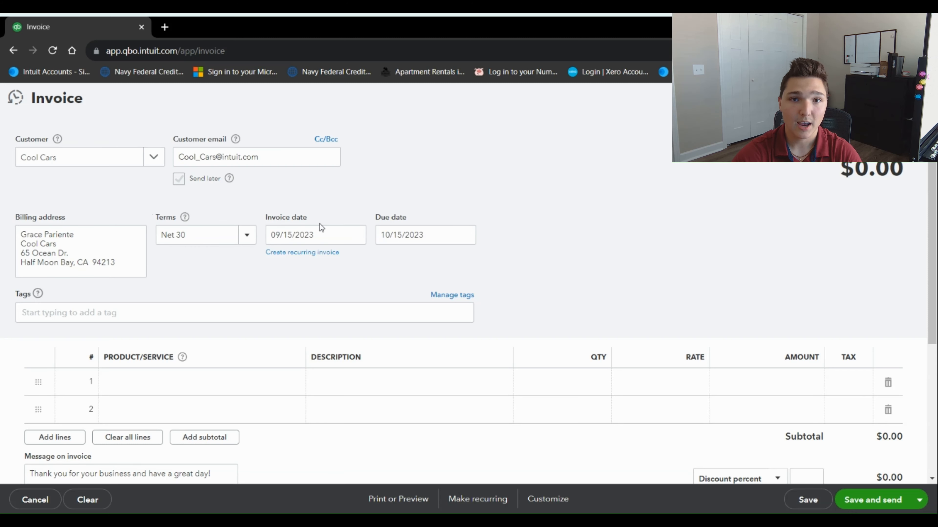
pyautogui.click(239, 240)
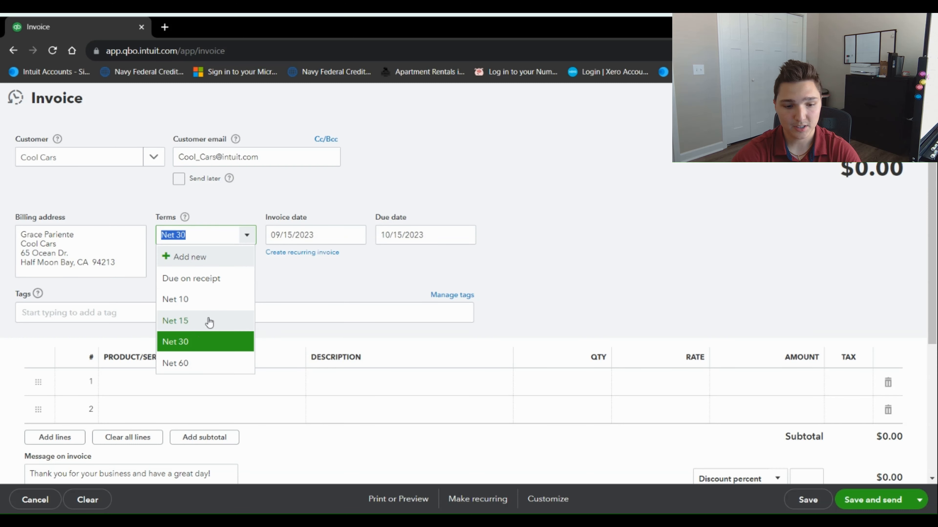
pyautogui.click(206, 286)
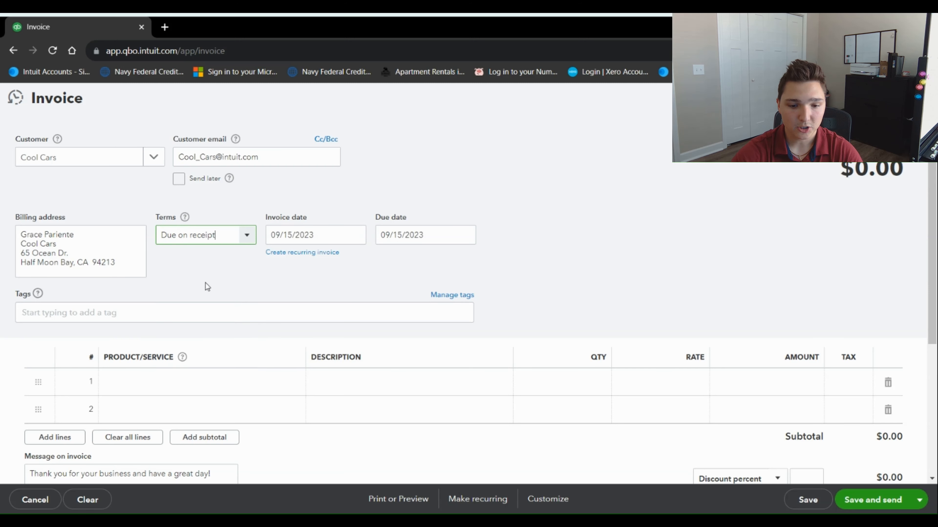
pyautogui.click(354, 234)
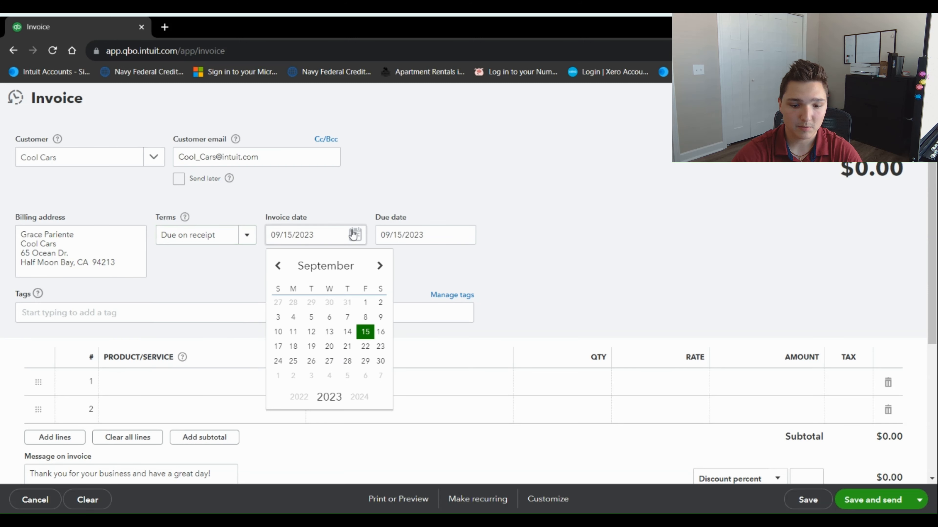
pyautogui.click(366, 332)
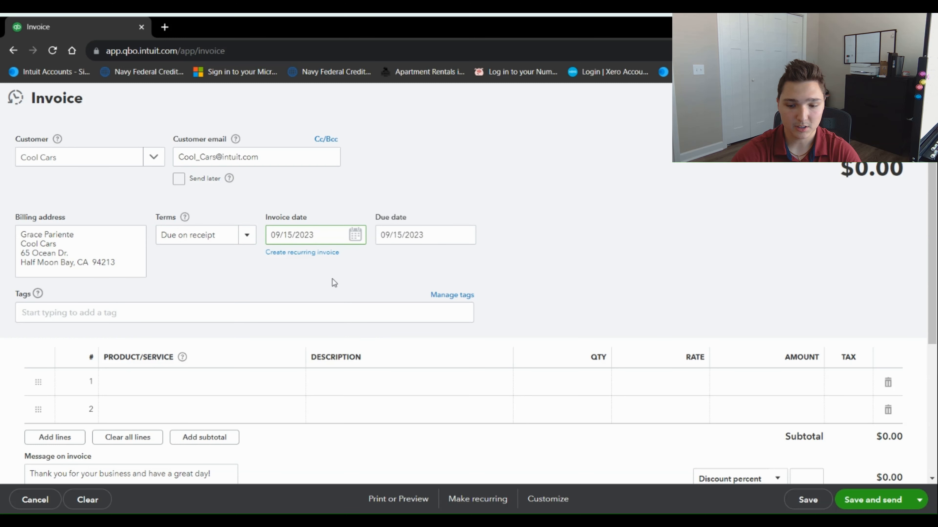
pyautogui.click(246, 235)
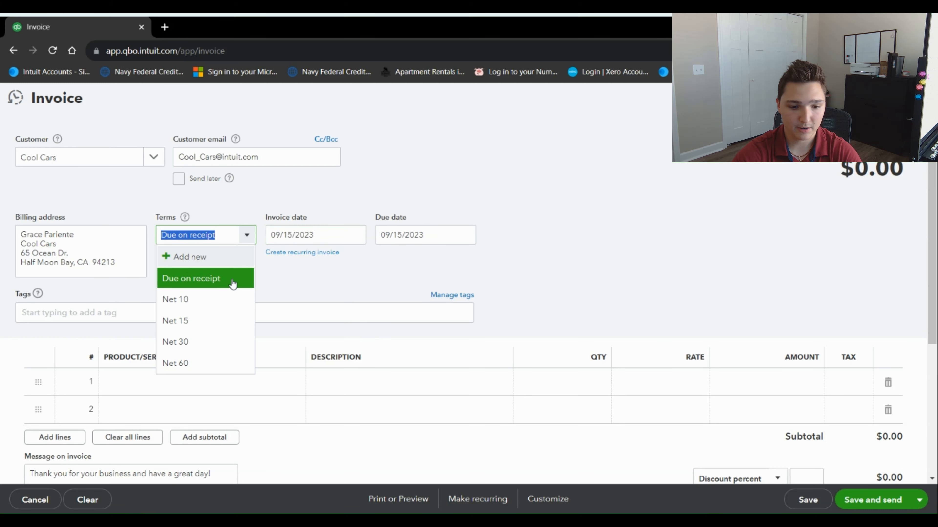
pyautogui.click(214, 339)
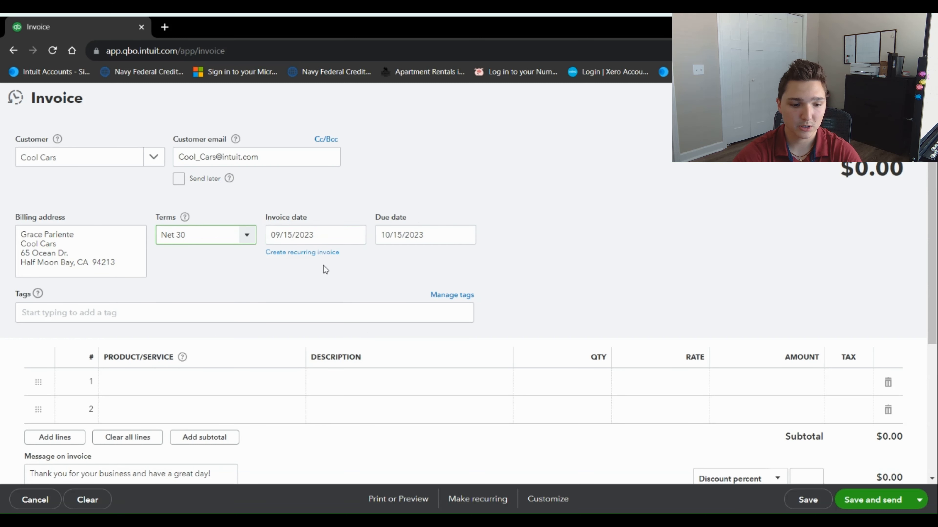
# Put Concrete on the first invoice line and Rock Fountain on the second
pyautogui.scroll(-1, 155, 283)
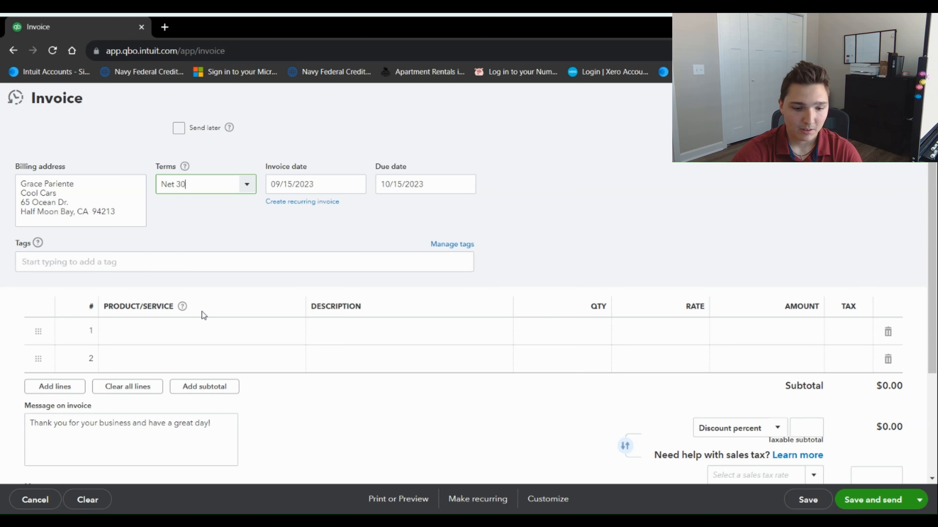
pyautogui.scroll(-1, 237, 295)
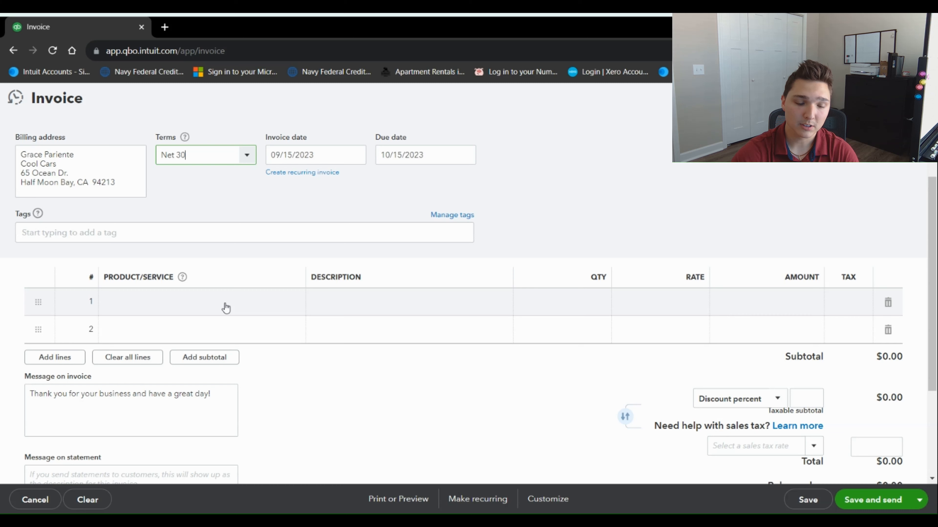
pyautogui.click(288, 305)
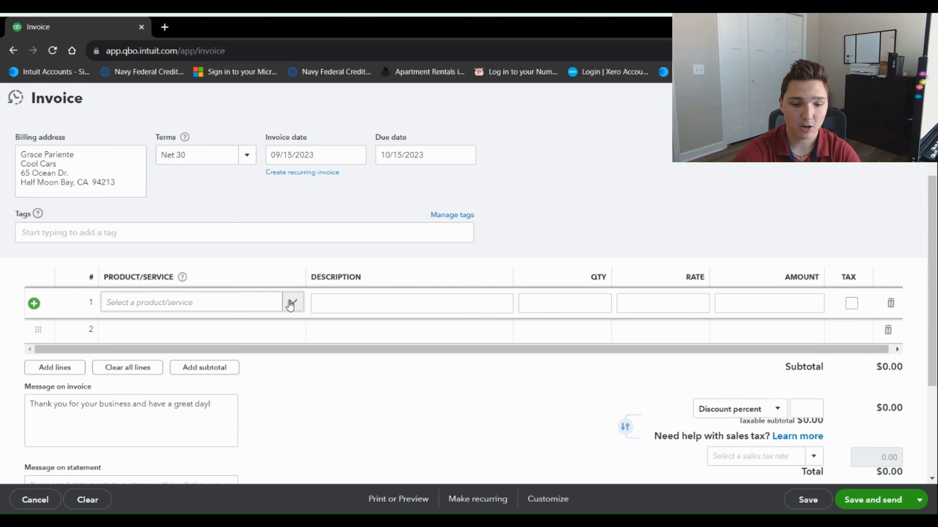
pyautogui.click(294, 305)
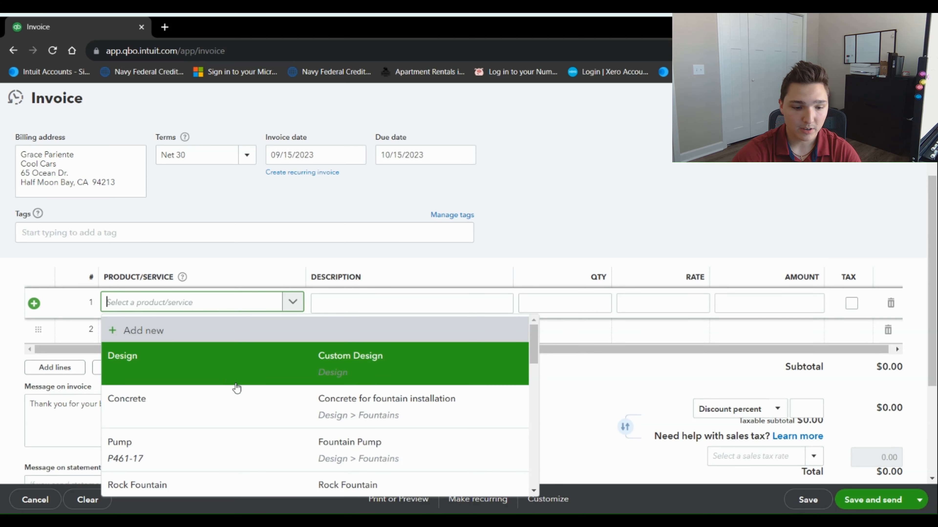
pyautogui.scroll(-1, 237, 388)
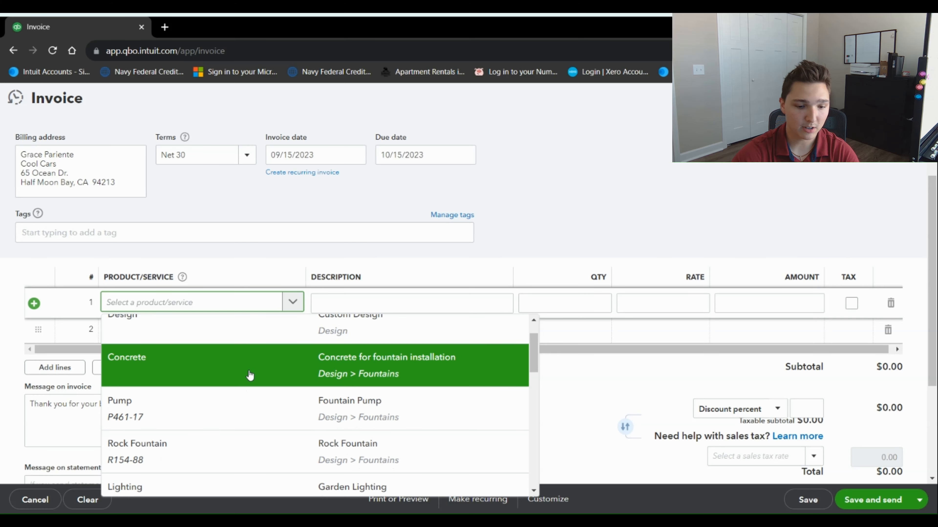
pyautogui.click(247, 375)
pyautogui.click(297, 330)
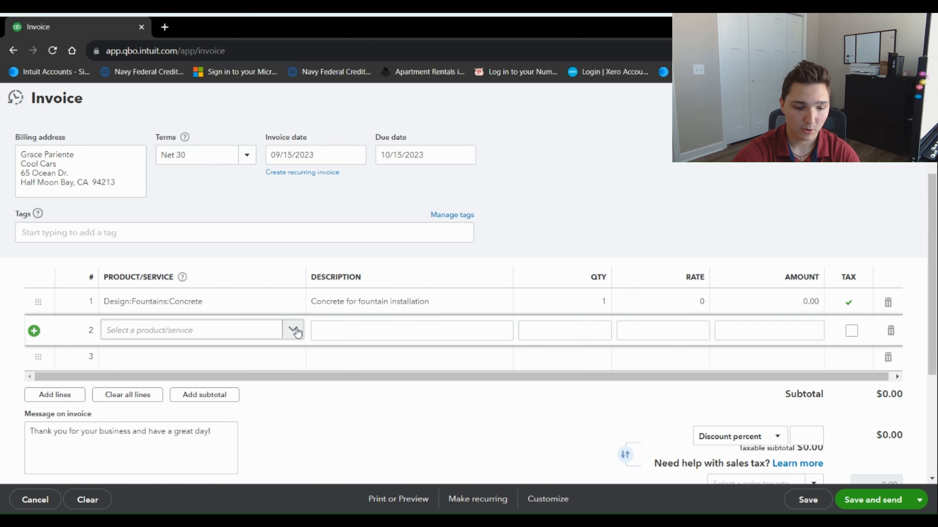
pyautogui.click(292, 329)
pyautogui.scroll(-2, 259, 286)
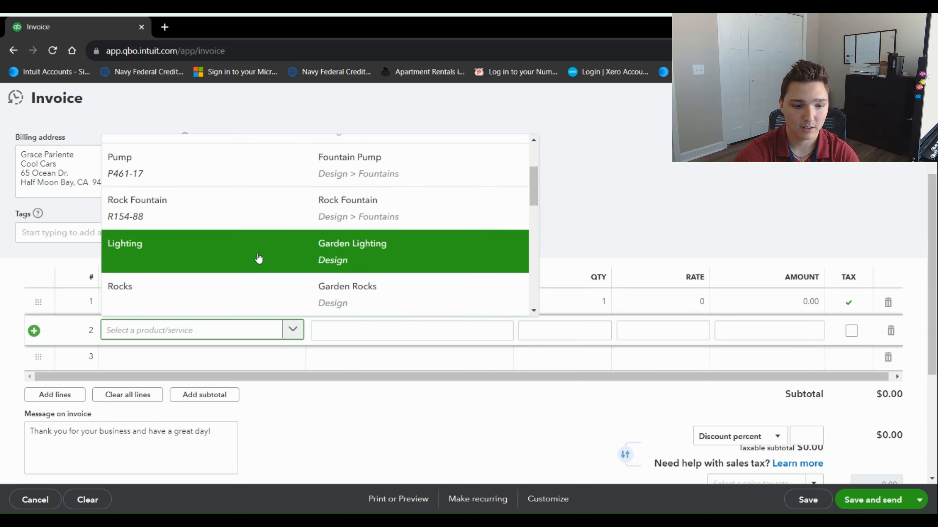
pyautogui.click(253, 217)
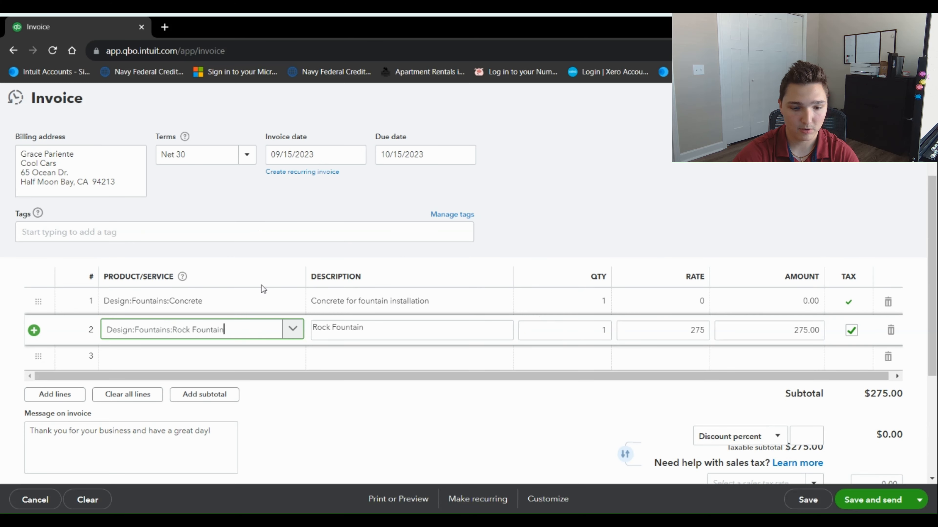
# Put Rocks on the third invoice line and Custom Design on the fourth
pyautogui.click(293, 361)
pyautogui.click(293, 359)
pyautogui.scroll(-3, 294, 279)
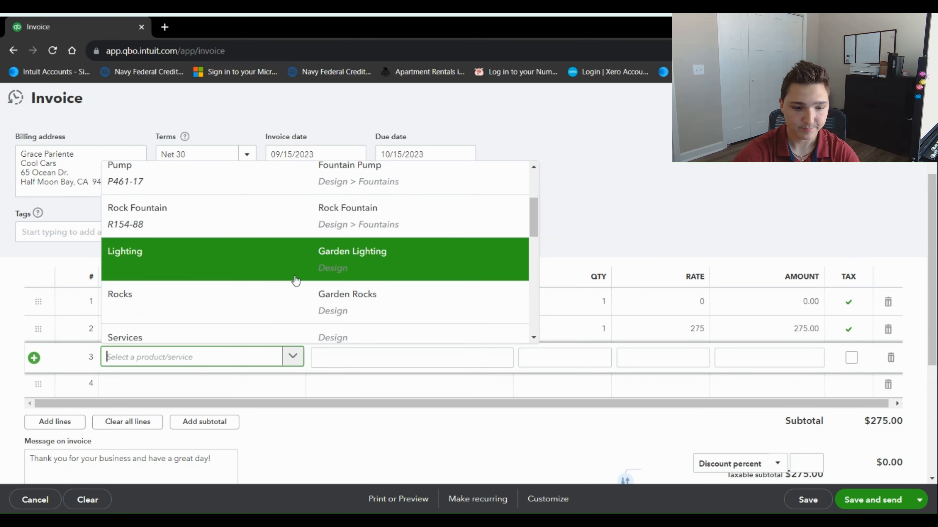
pyautogui.click(239, 297)
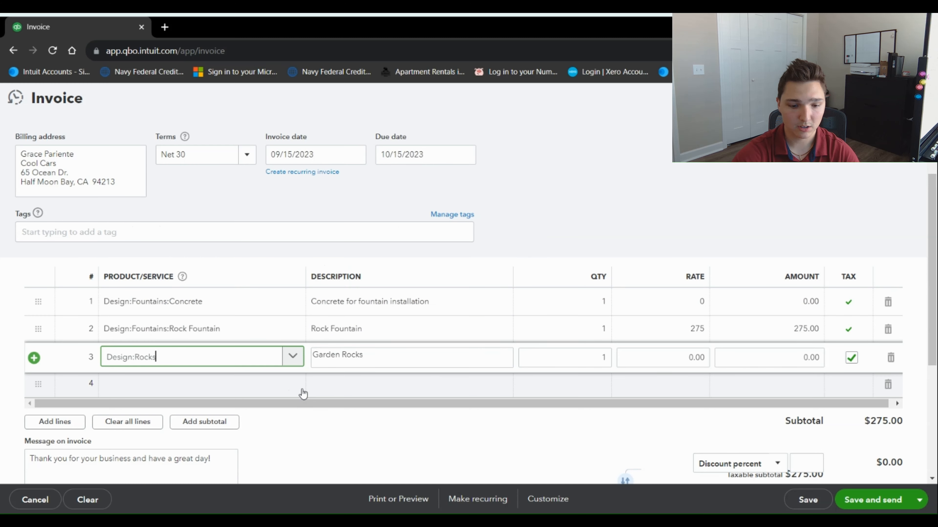
pyautogui.click(301, 389)
pyautogui.click(299, 388)
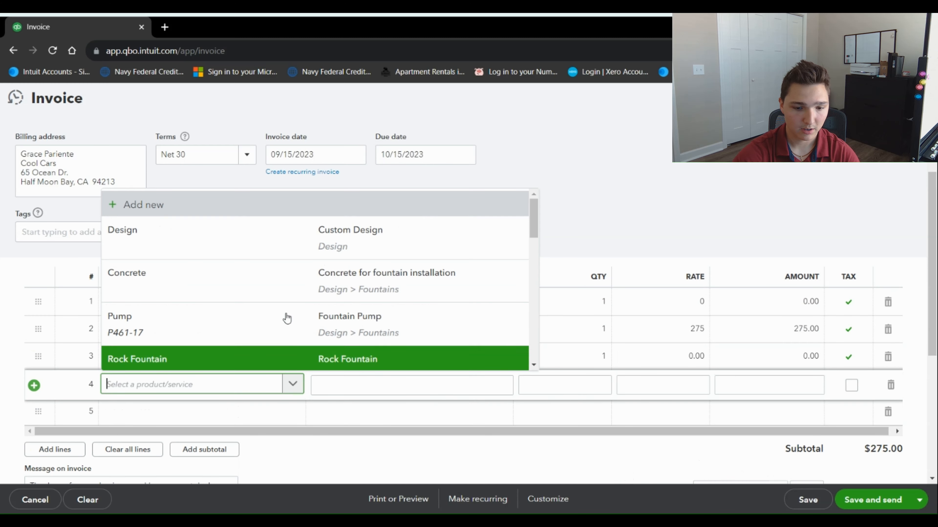
pyautogui.click(280, 246)
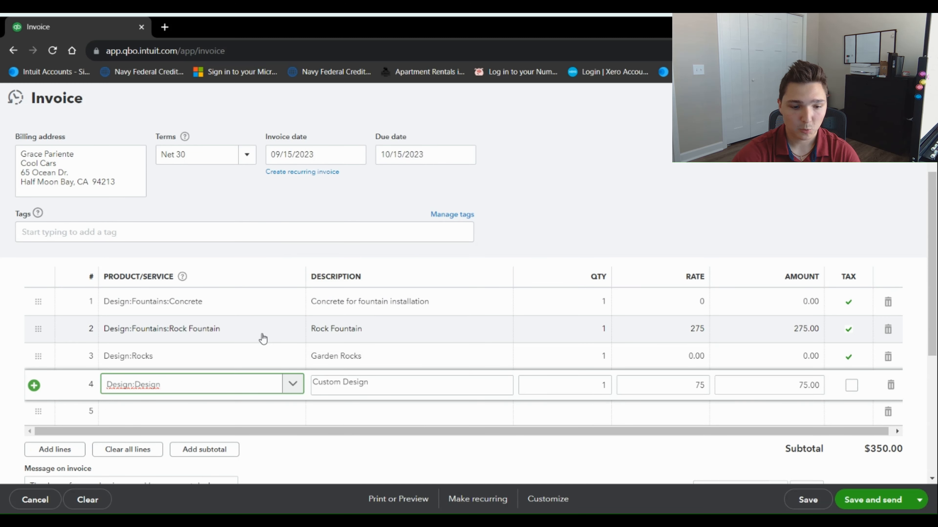
pyautogui.scroll(-2, 262, 335)
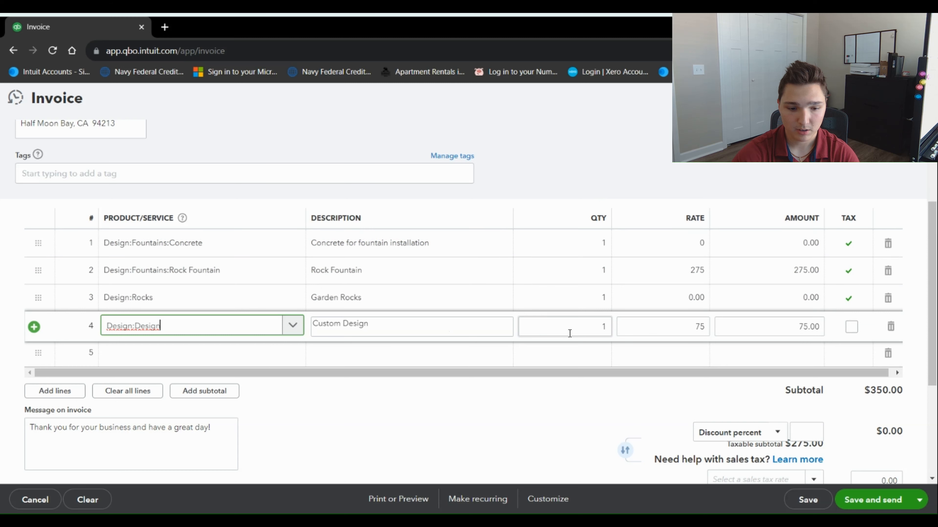
# Set Rock Fountain quantity to 2, Garden Rocks rate to 40 and Concrete rate to 100
pyautogui.click(602, 298)
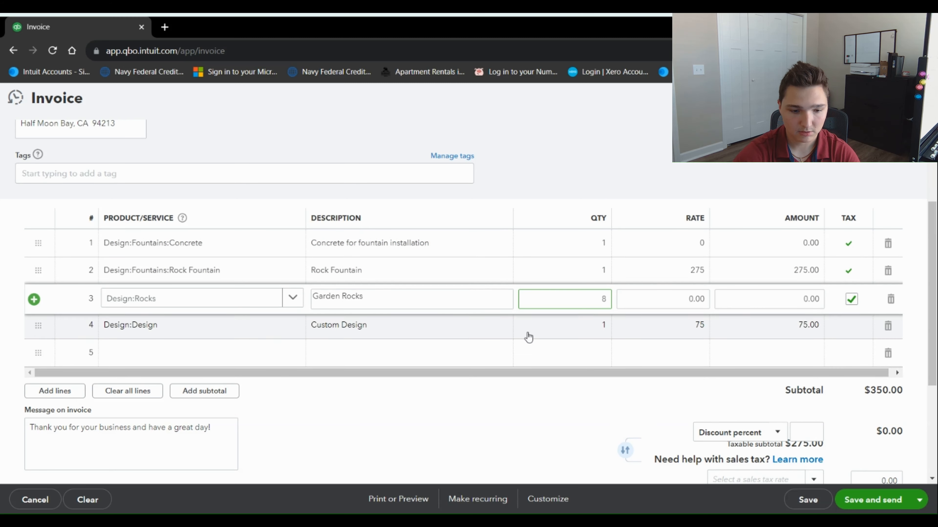
pyautogui.click(603, 270)
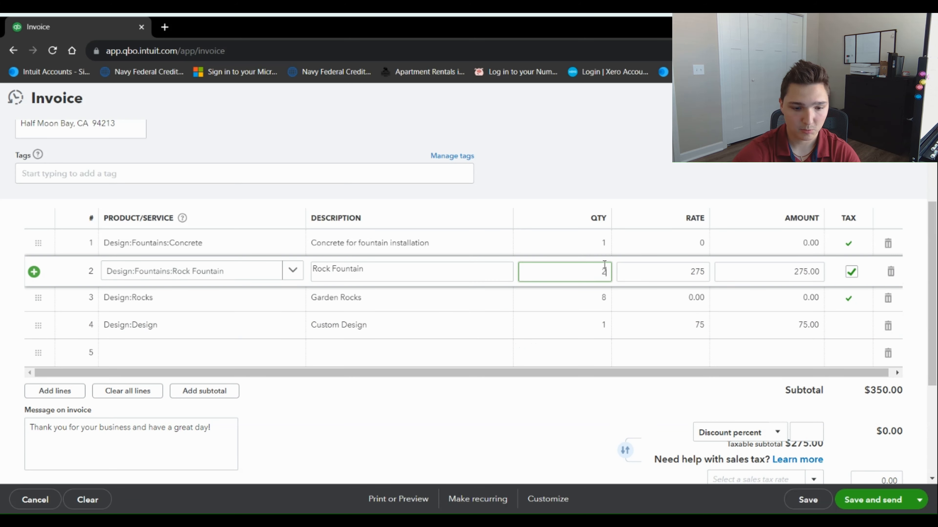
pyautogui.write('2')
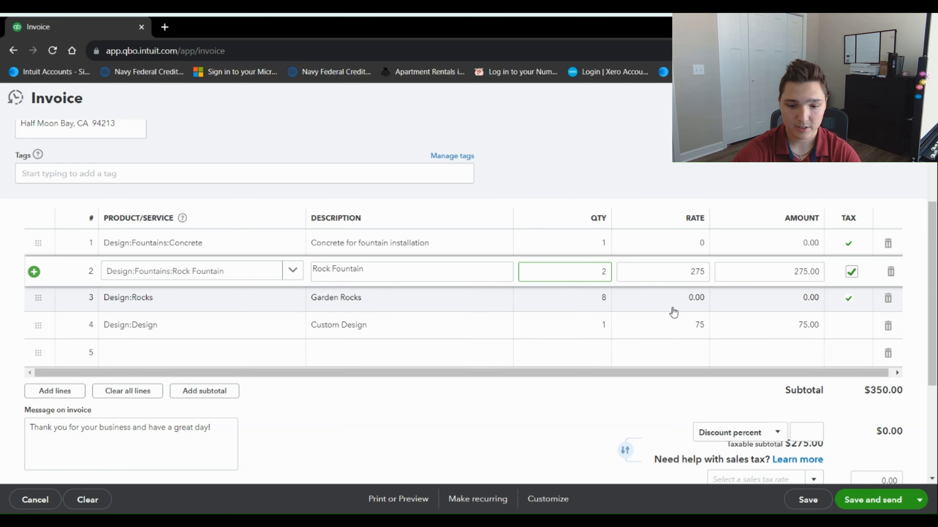
pyautogui.click(690, 300)
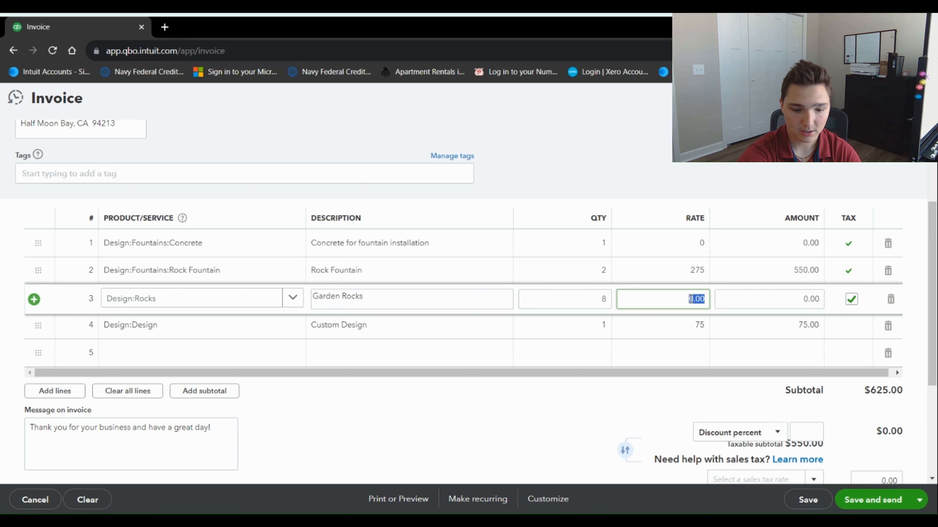
pyautogui.write('40')
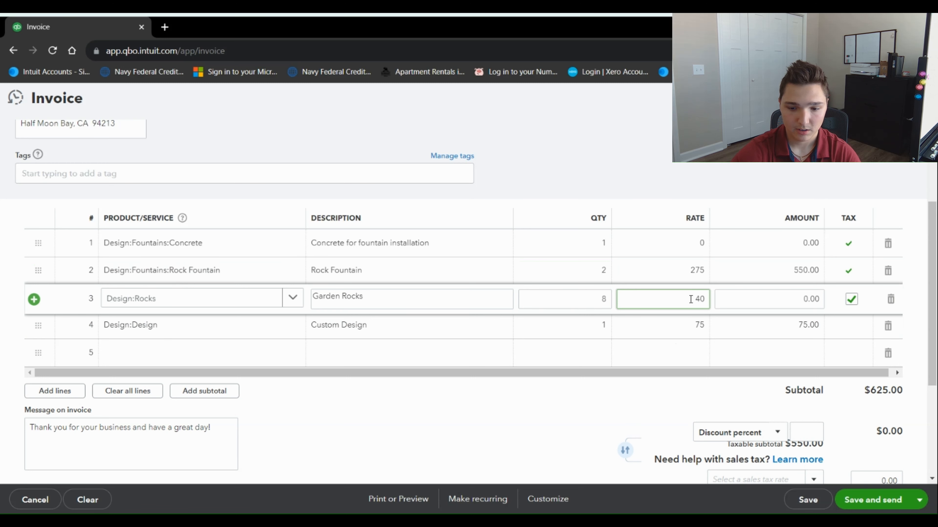
pyautogui.click(698, 254)
pyautogui.write('100')
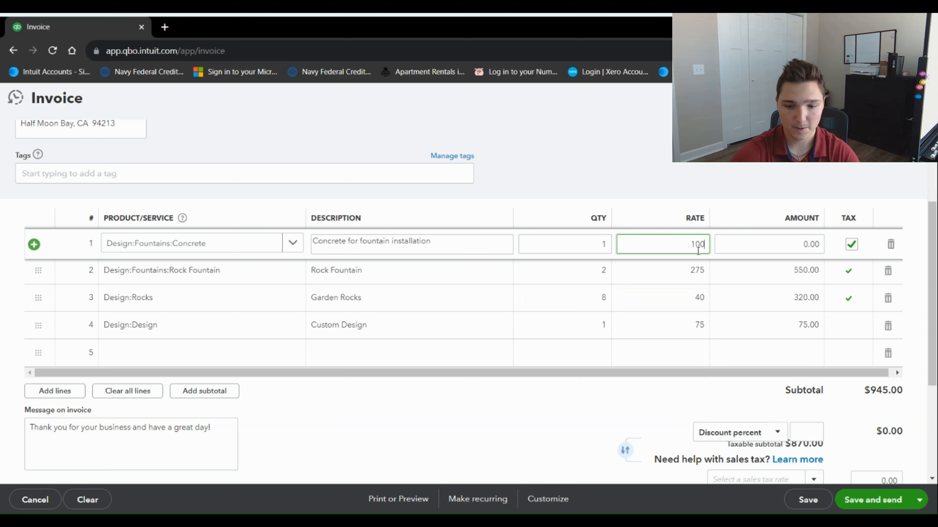
pyautogui.click(662, 178)
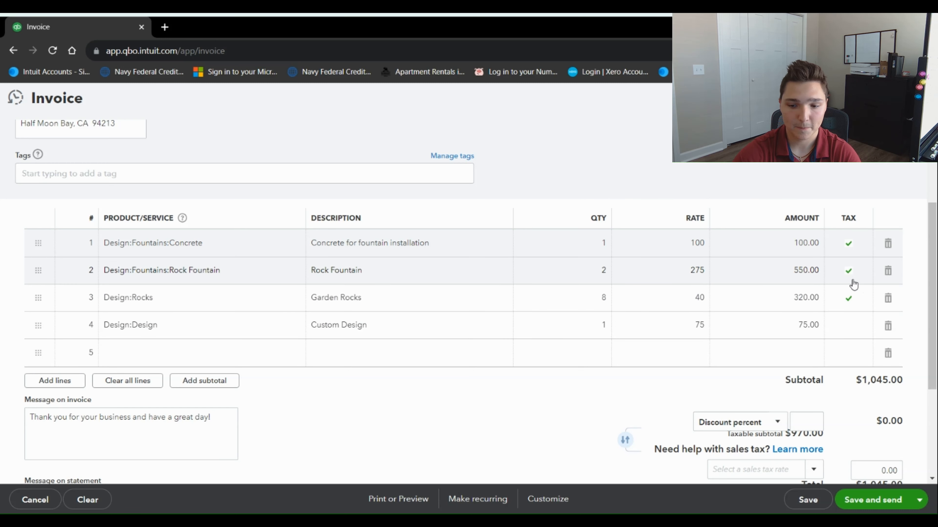
# Toggle the Rock Fountain line's tax checkbox off and back on, leaving it taxable
pyautogui.click(850, 273)
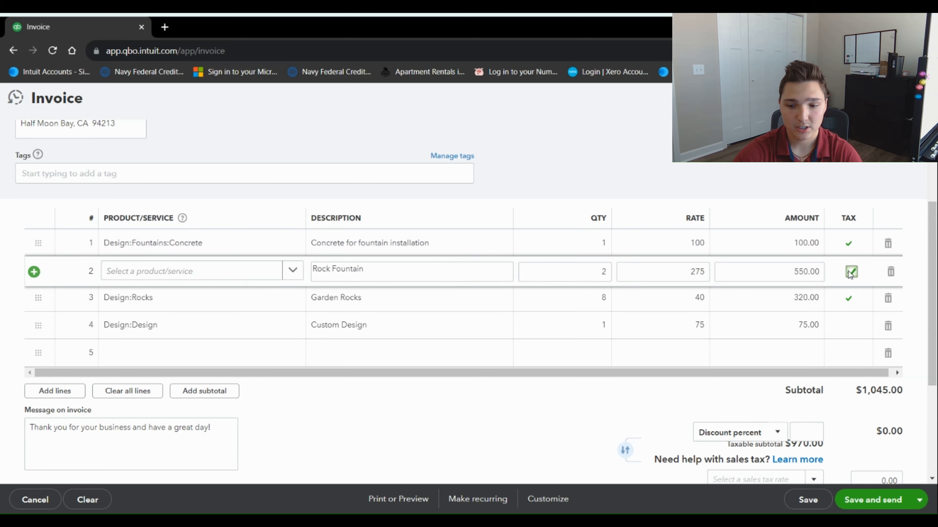
pyautogui.click(852, 272)
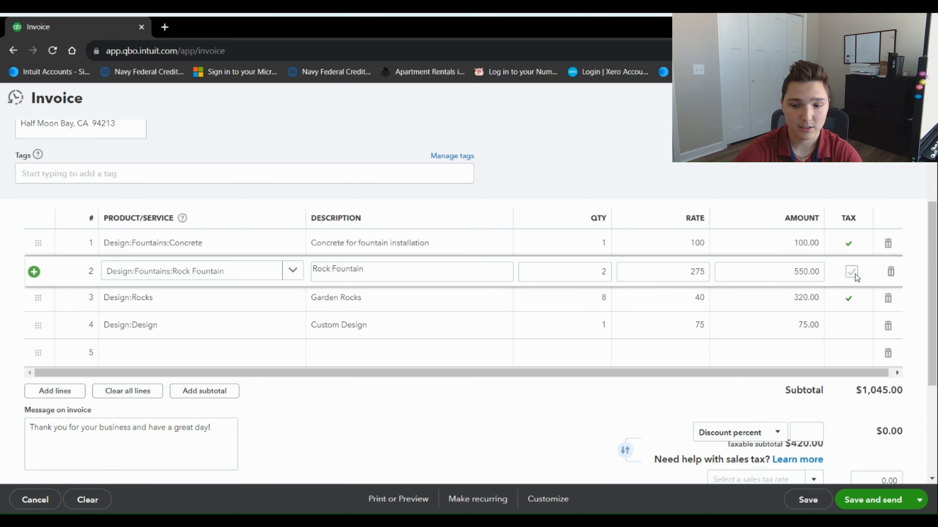
pyautogui.click(852, 272)
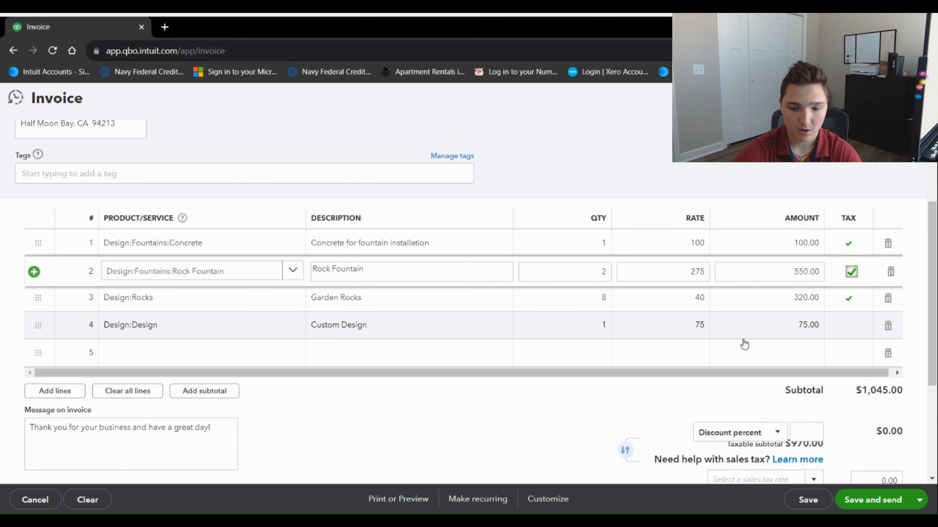
pyautogui.scroll(-2, 731, 341)
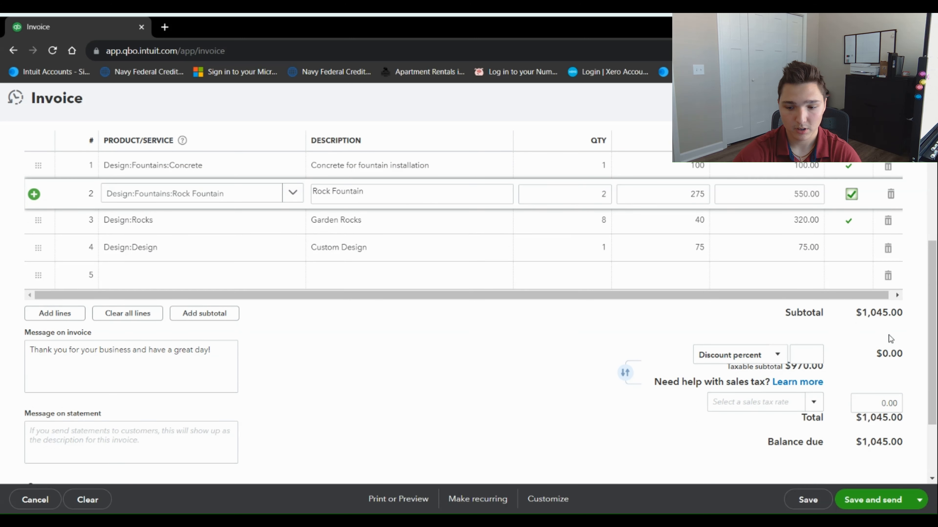
pyautogui.scroll(-1, 830, 344)
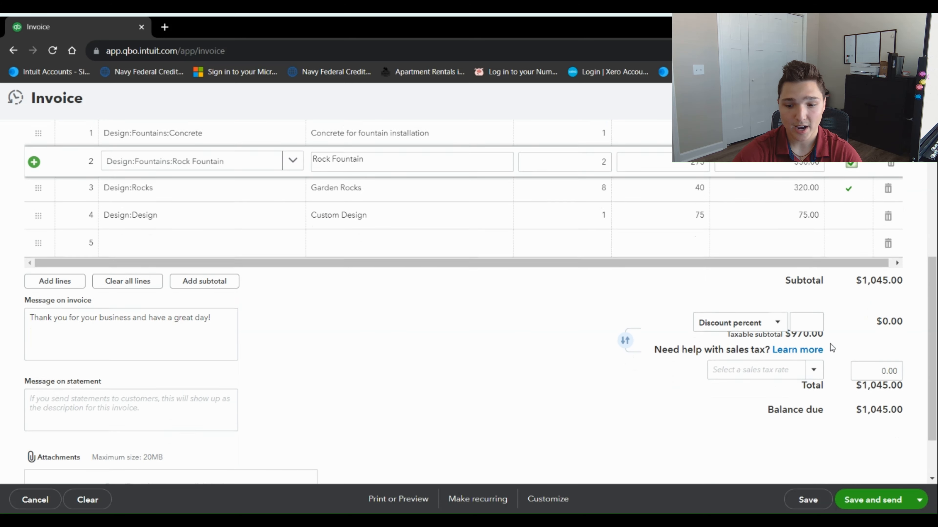
pyautogui.click(777, 312)
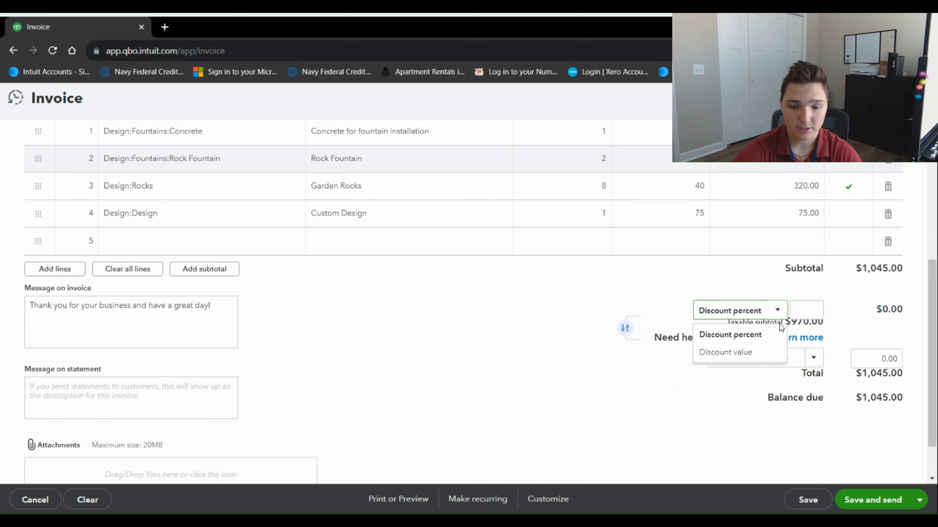
pyautogui.click(742, 353)
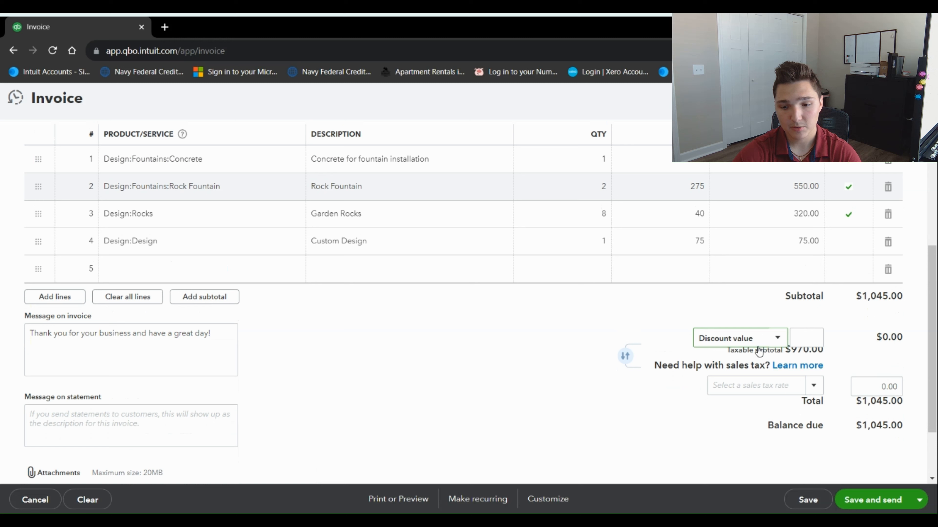
pyautogui.click(799, 336)
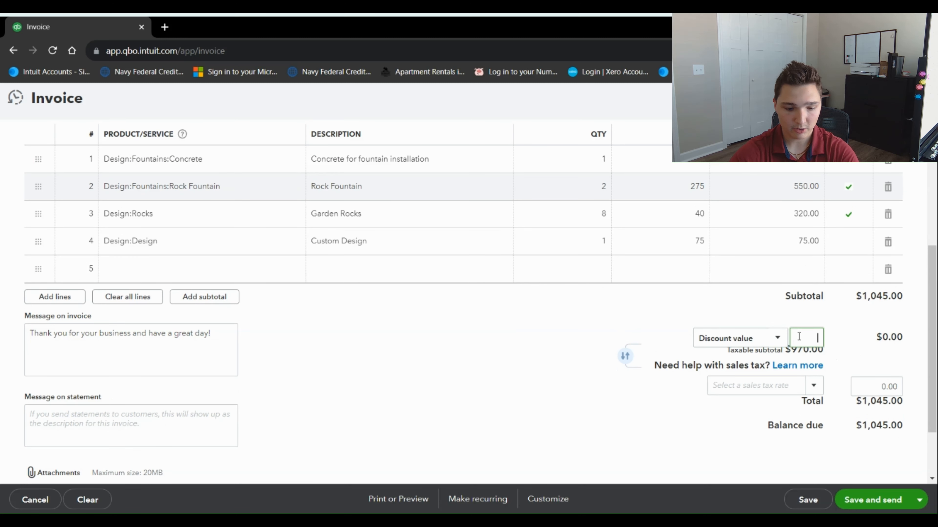
pyautogui.click(843, 355)
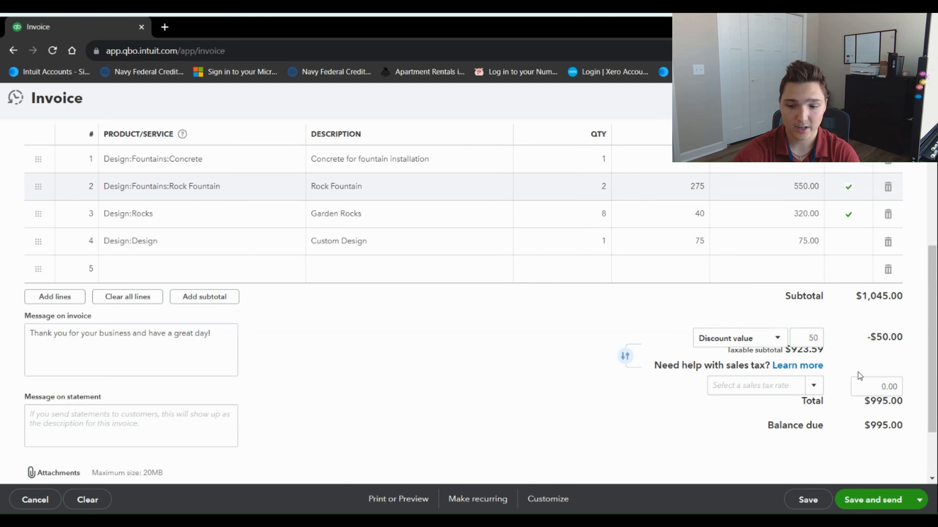
pyautogui.click(775, 338)
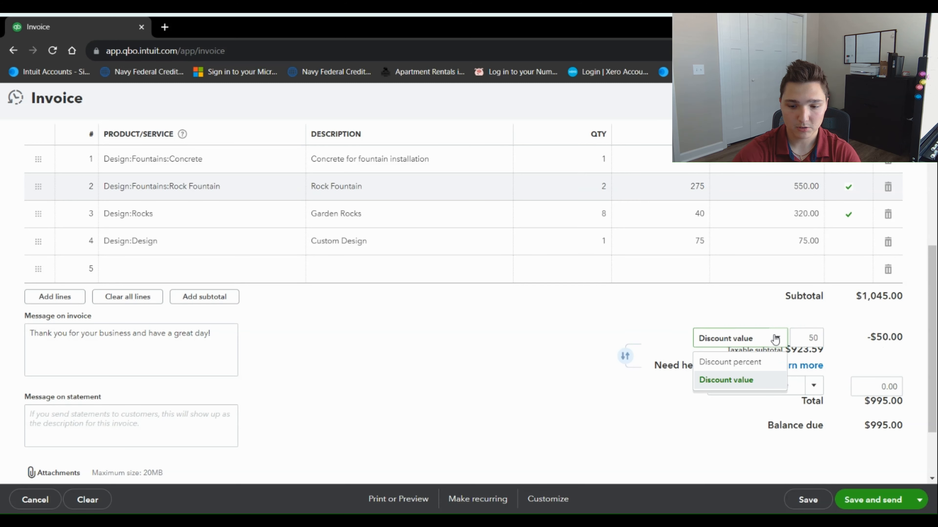
pyautogui.click(747, 360)
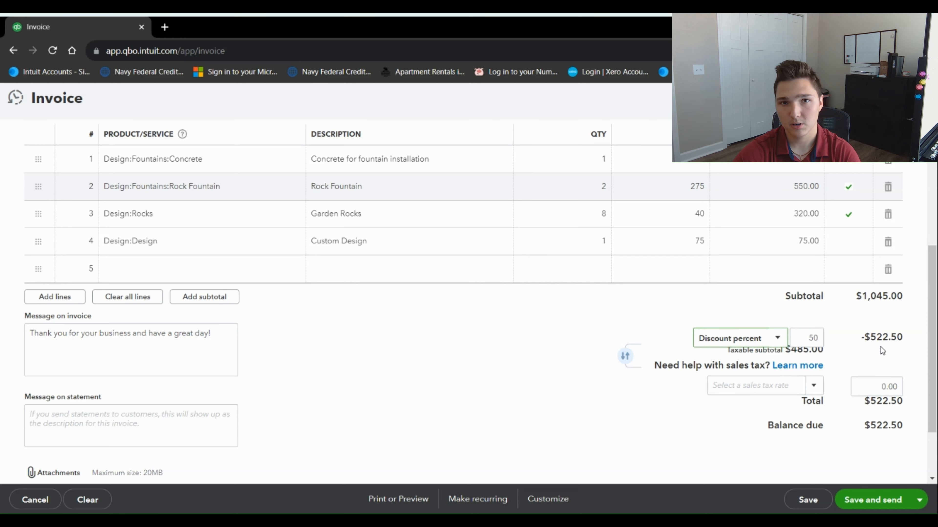
pyautogui.click(777, 337)
pyautogui.click(812, 338)
pyautogui.doubleClick(812, 339)
pyautogui.press('BackSpace')
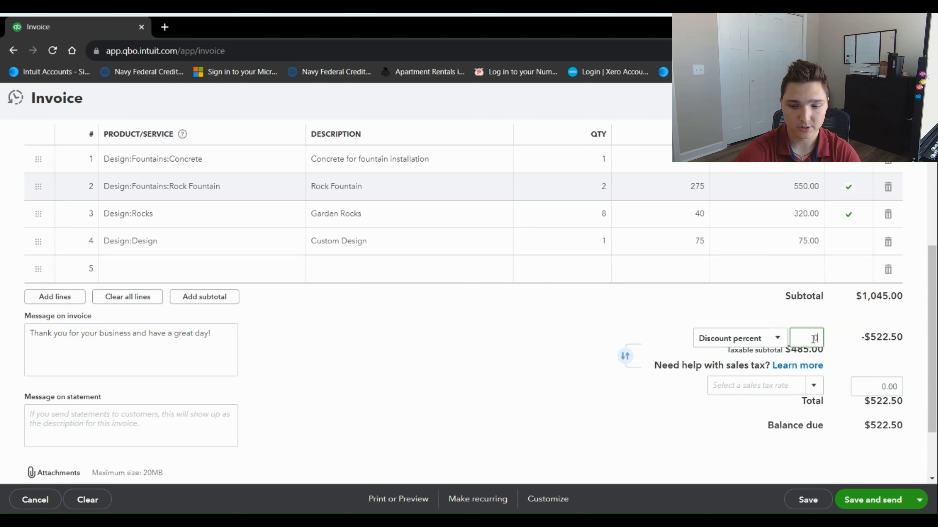
pyautogui.click(852, 354)
pyautogui.click(812, 386)
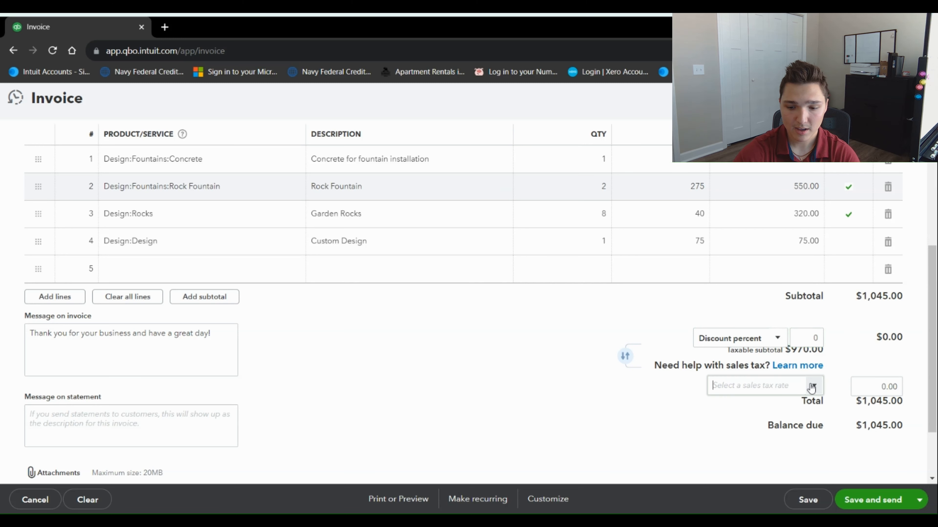
# Change the sales tax amount from 77.60 to 80.00
pyautogui.scroll(-3, 675, 400)
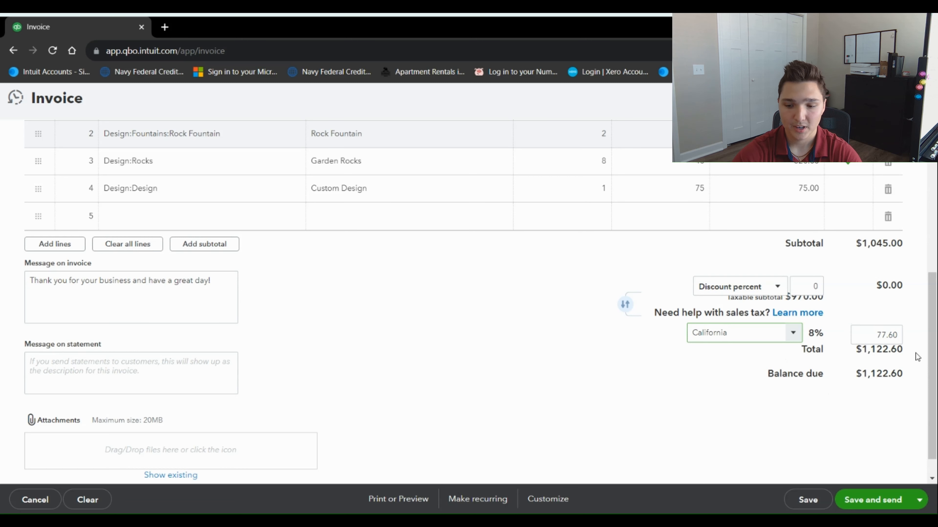
pyautogui.click(894, 335)
pyautogui.write('80')
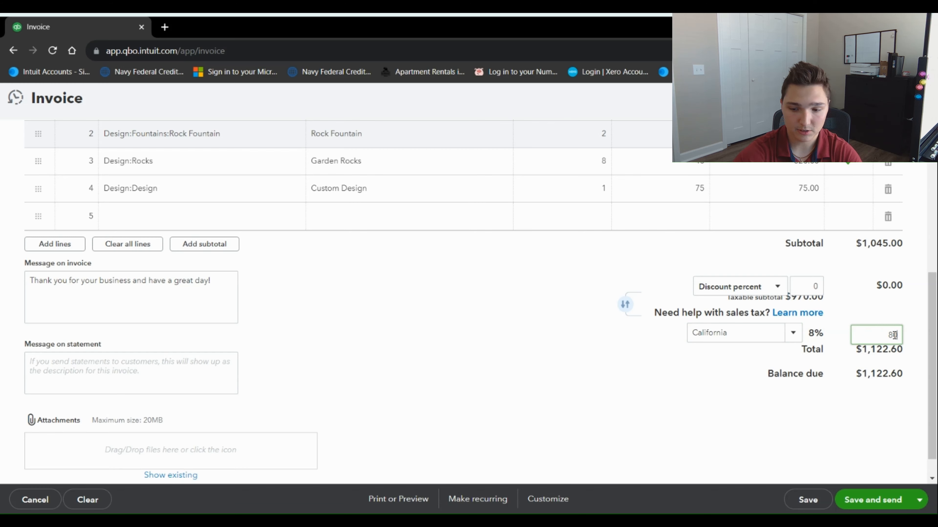
pyautogui.press('Tab')
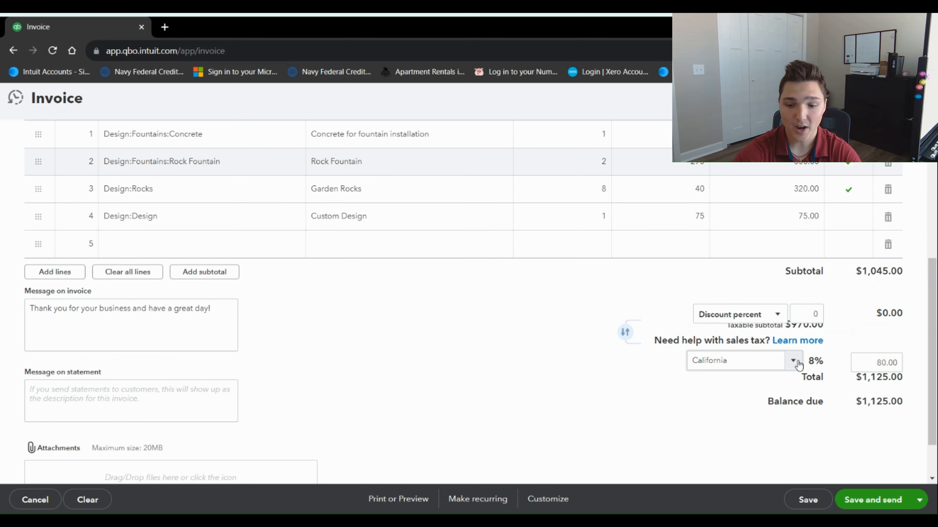
# Set the sales tax rate to California (8%), briefly trying Tucson before switching back
pyautogui.click(793, 365)
pyautogui.click(740, 401)
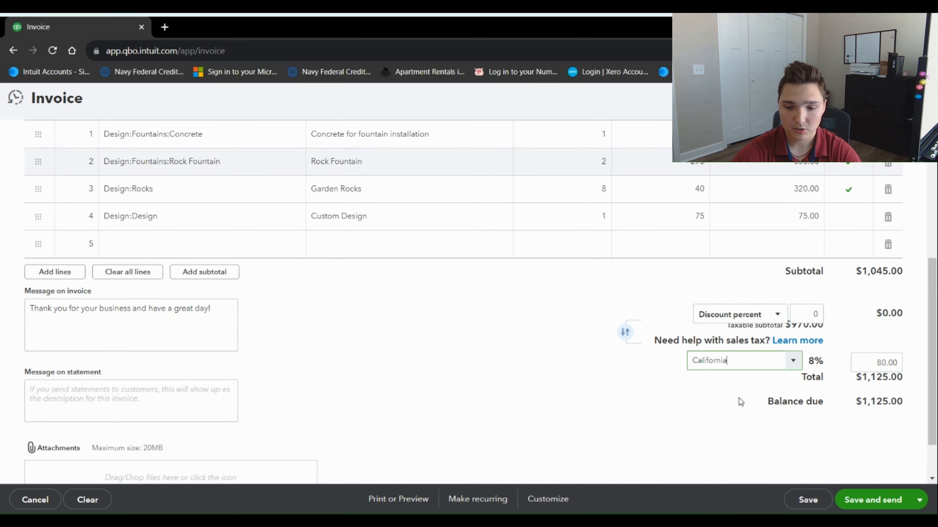
pyautogui.click(790, 361)
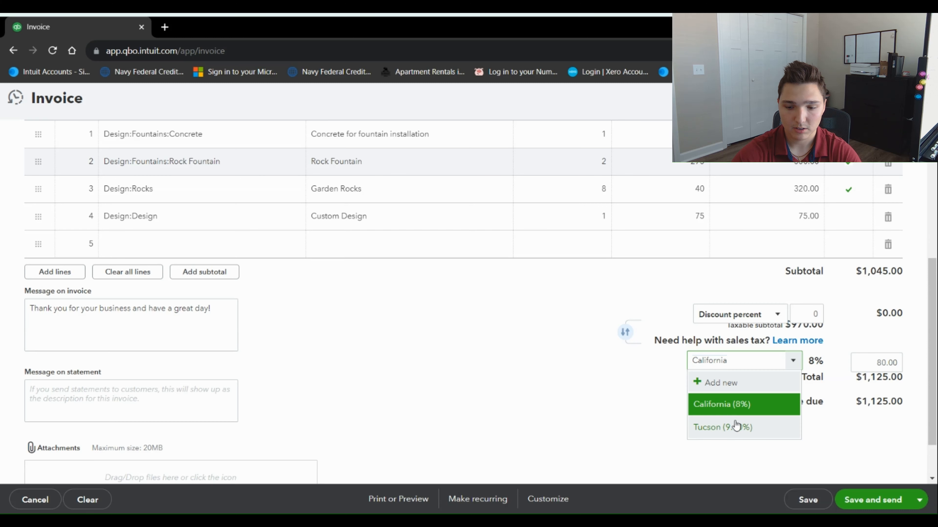
pyautogui.click(742, 426)
pyautogui.click(785, 361)
pyautogui.click(734, 402)
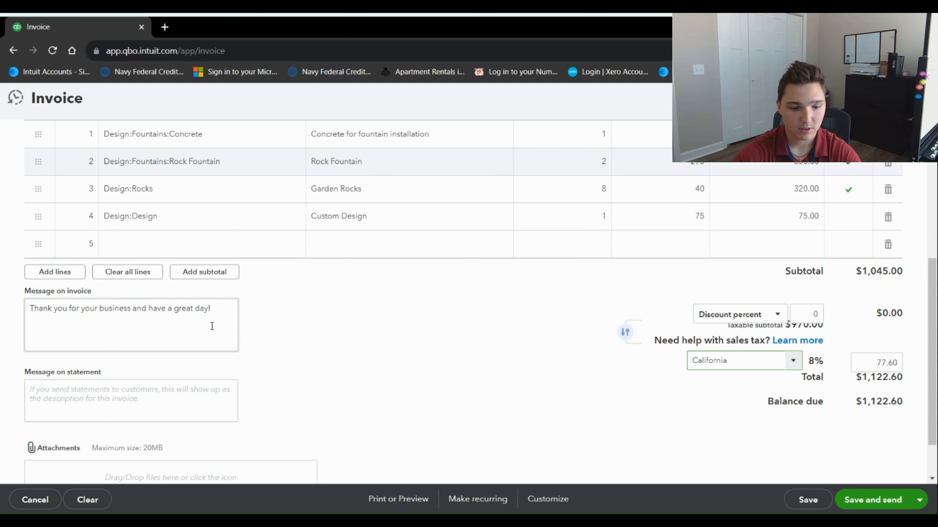
# Replace the existing invoice message with 'thank you!'
pyautogui.moveTo(211, 308); pyautogui.dragTo(8, 304)
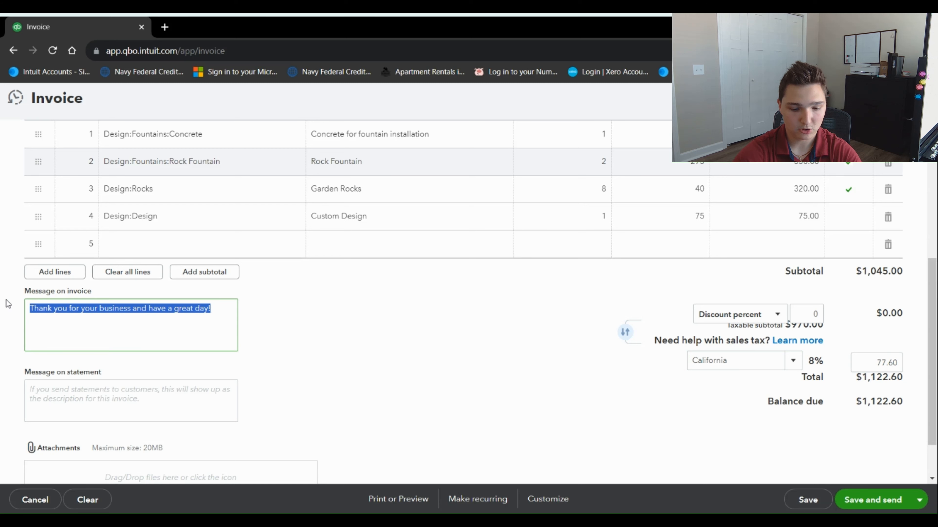
pyautogui.write('thank you')
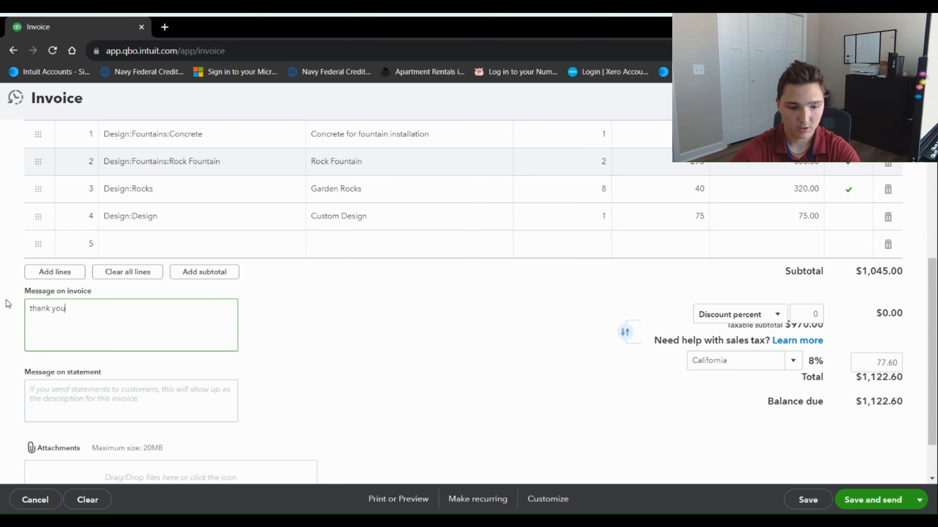
pyautogui.write('!')
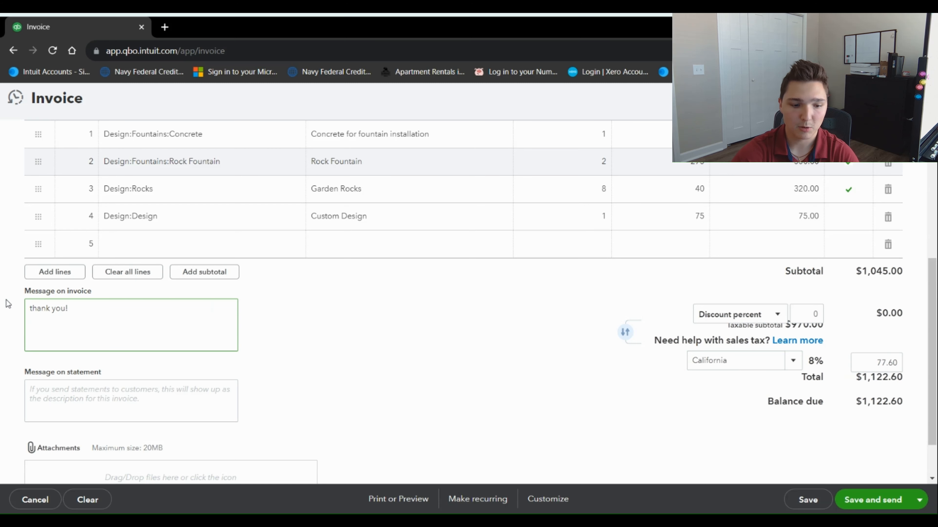
pyautogui.click(289, 335)
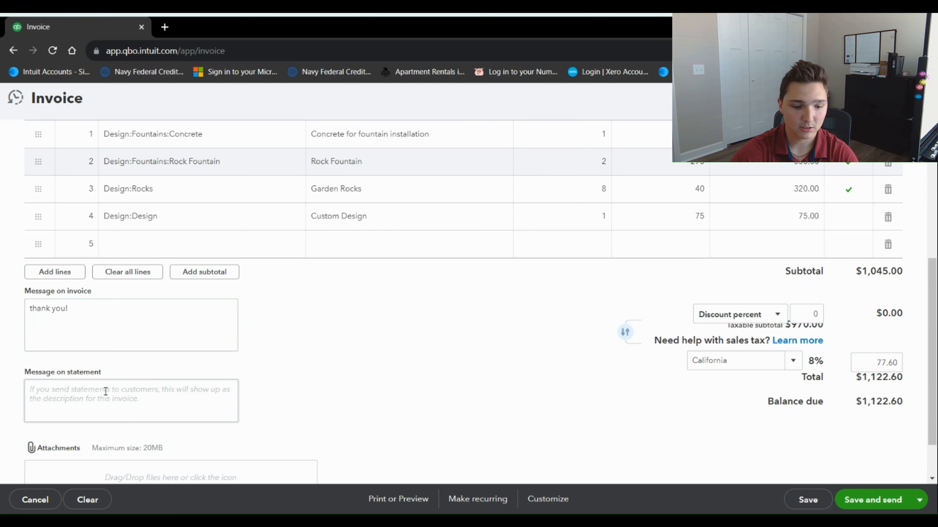
pyautogui.scroll(-2, 247, 395)
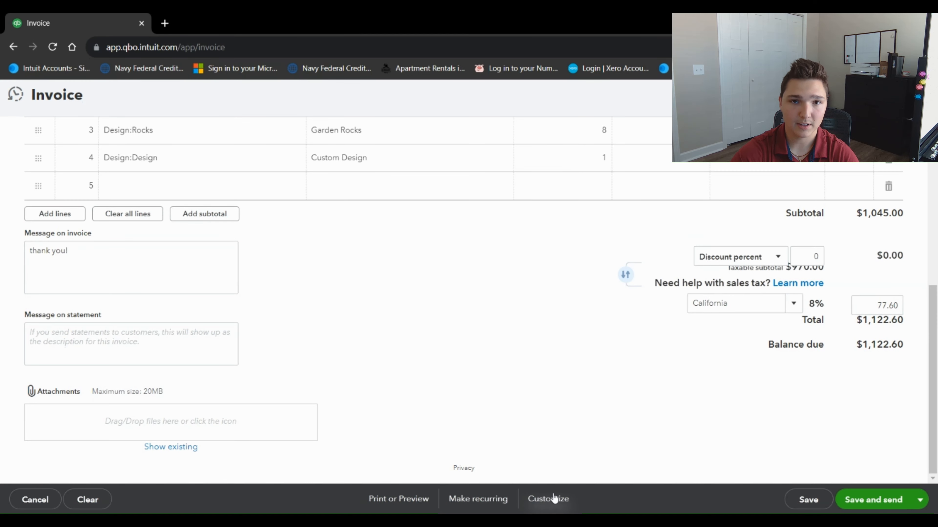
# Save invoice #1038 and review its printable PDF preview before closing it
pyautogui.click(392, 504)
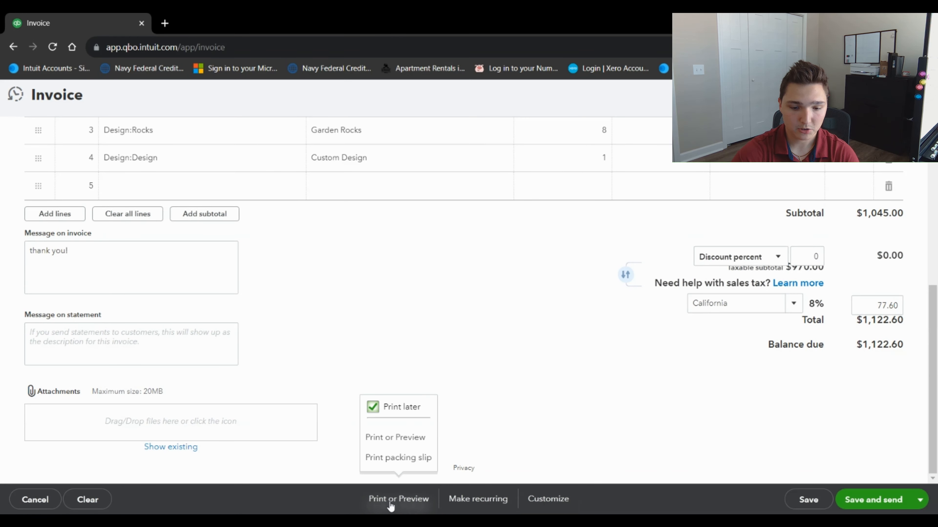
pyautogui.click(404, 440)
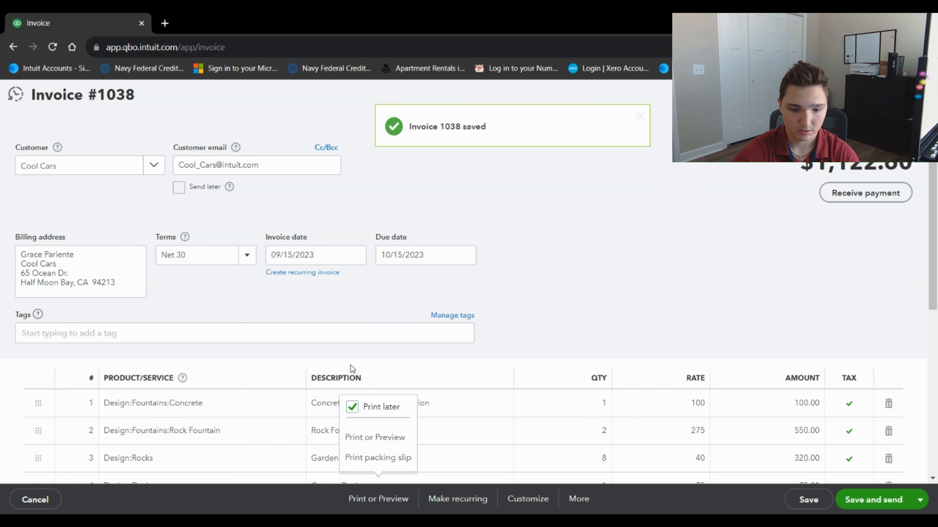
pyautogui.click(380, 438)
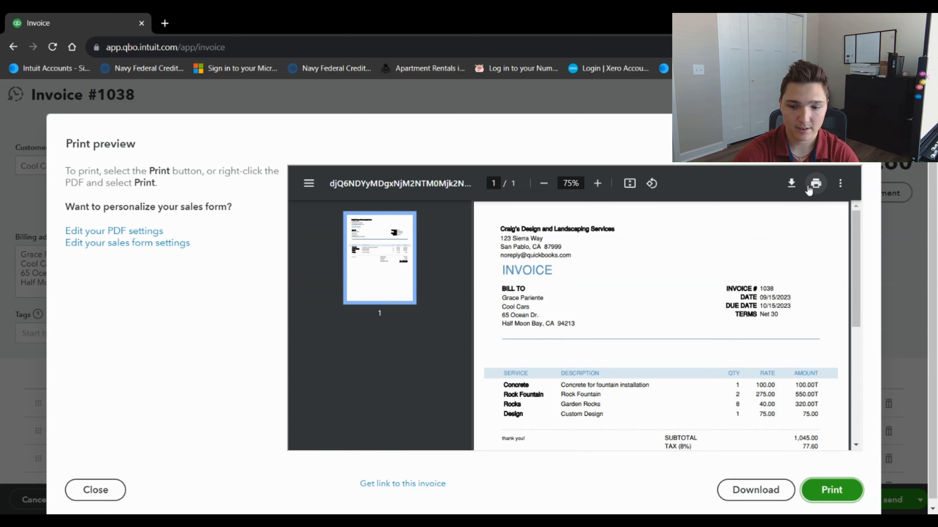
pyautogui.click(863, 132)
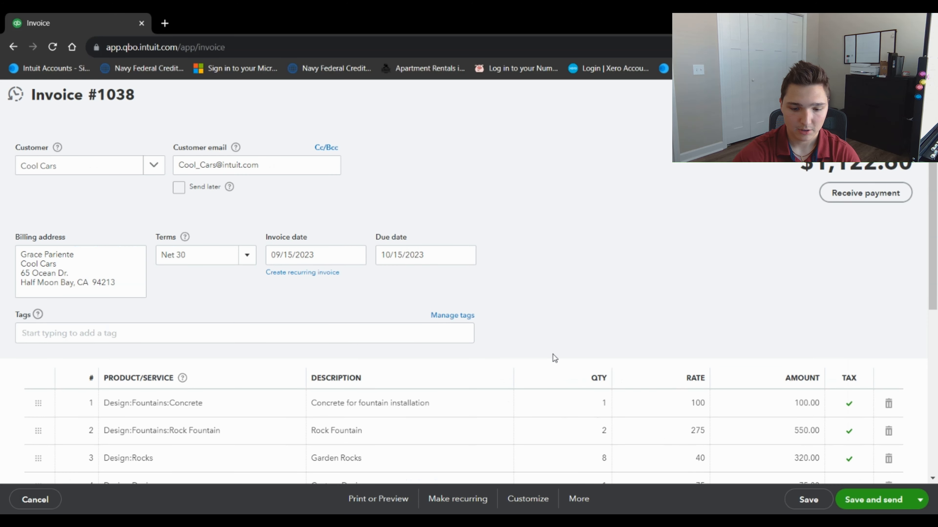
# Make a Scheduled recurring template from invoice 1038 for Cool Cars, with automatic email off
pyautogui.click(457, 499)
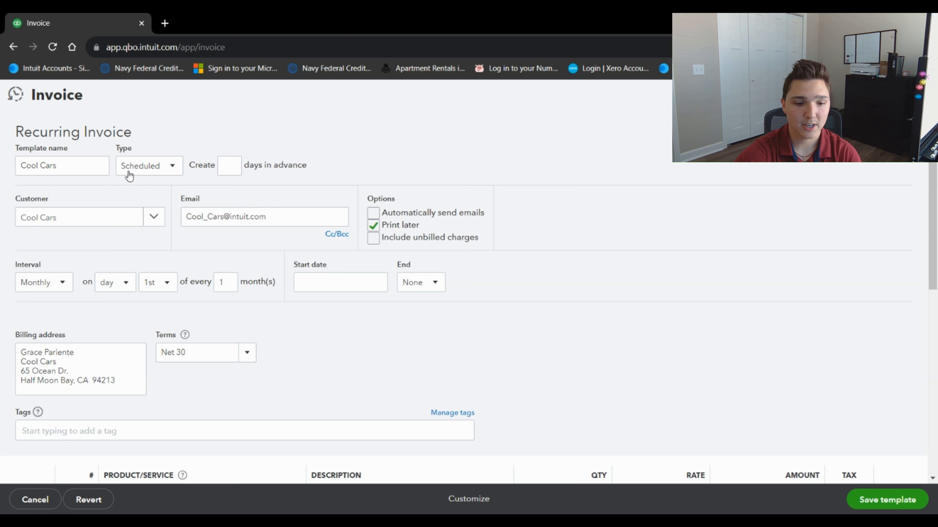
pyautogui.click(179, 168)
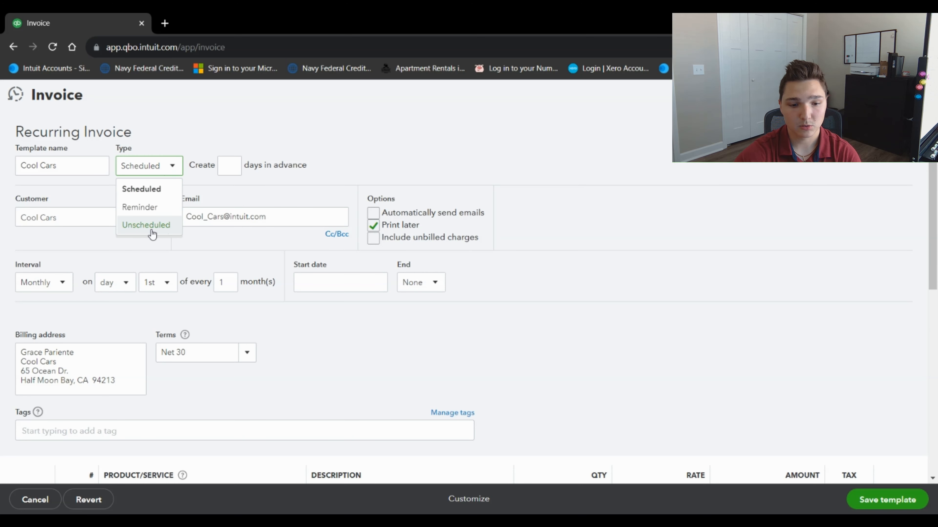
pyautogui.click(229, 167)
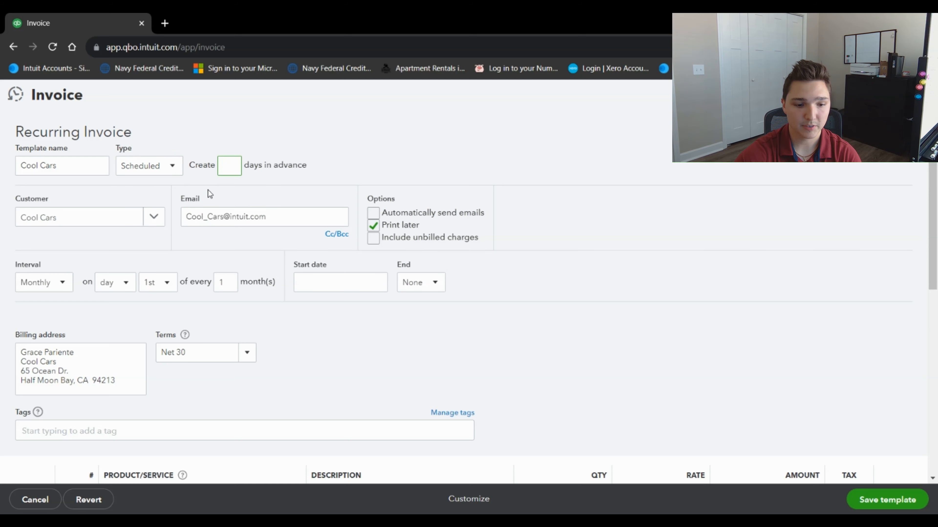
pyautogui.click(158, 223)
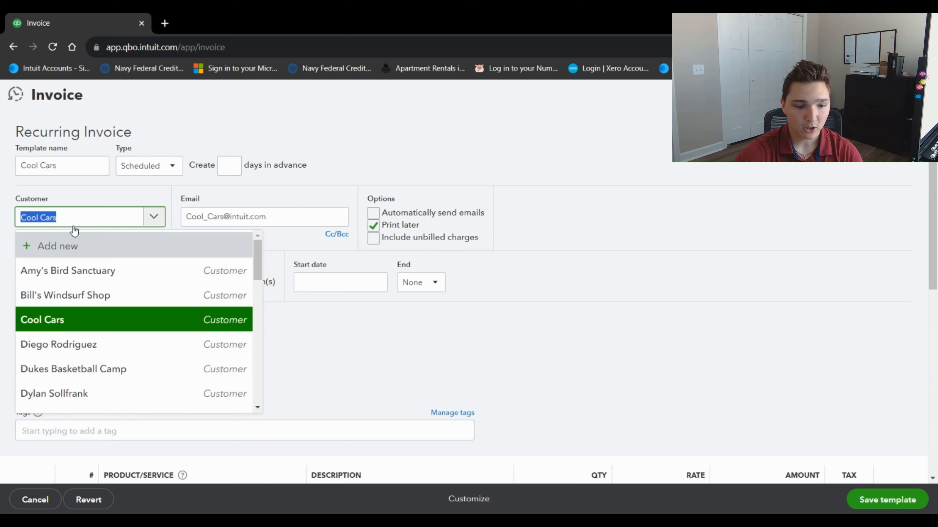
pyautogui.click(154, 221)
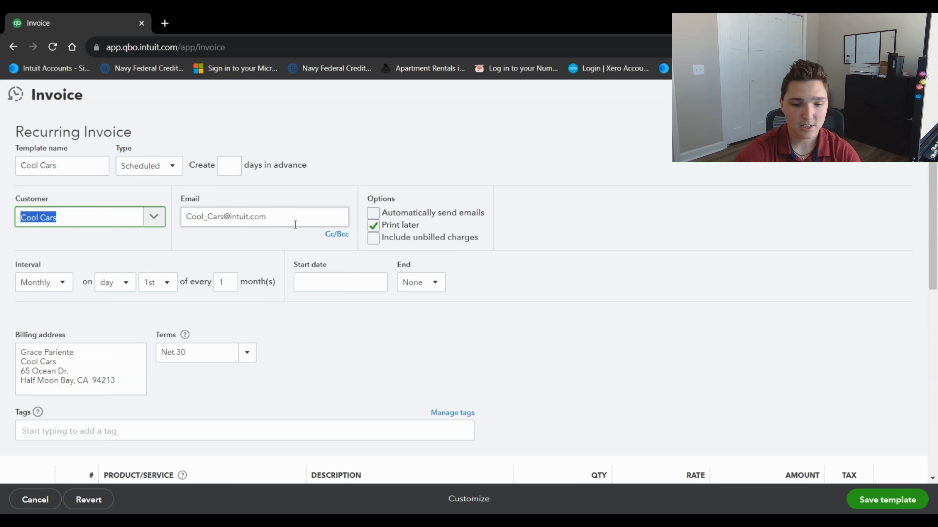
pyautogui.click(373, 214)
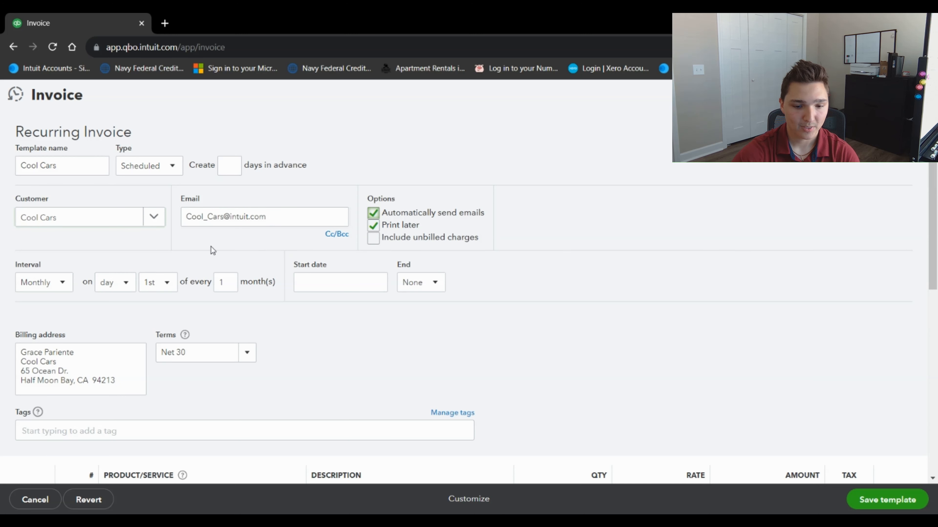
pyautogui.click(373, 213)
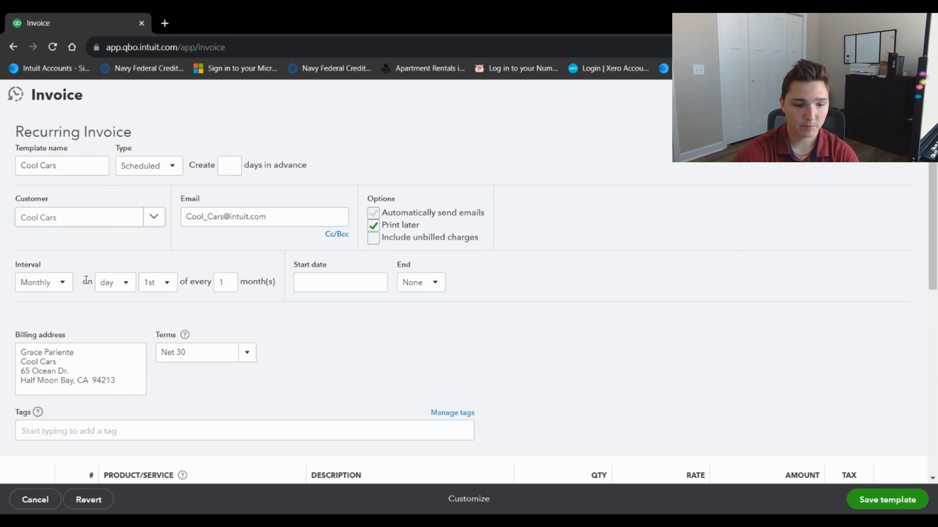
# Set the template's recurrence interval to Weekly after trying Daily and Monthly
pyautogui.click(63, 282)
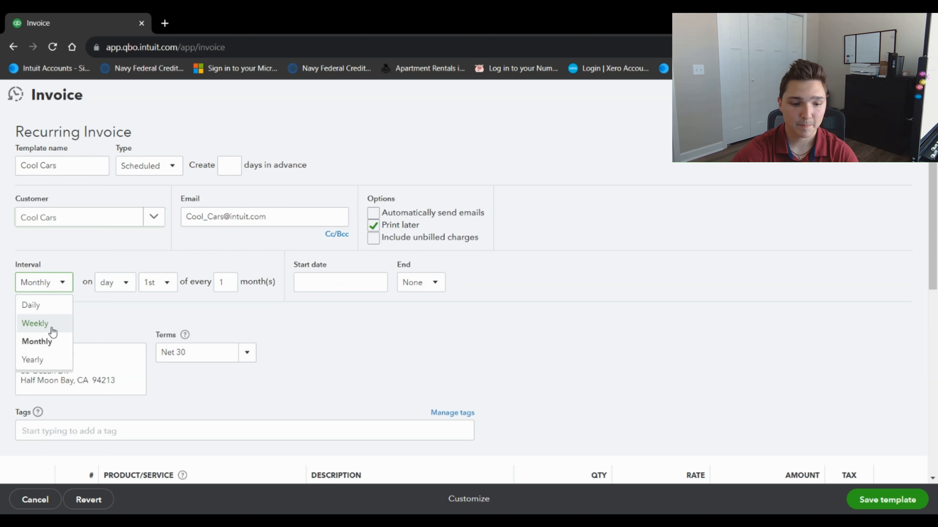
pyautogui.click(30, 305)
pyautogui.doubleClick(108, 281)
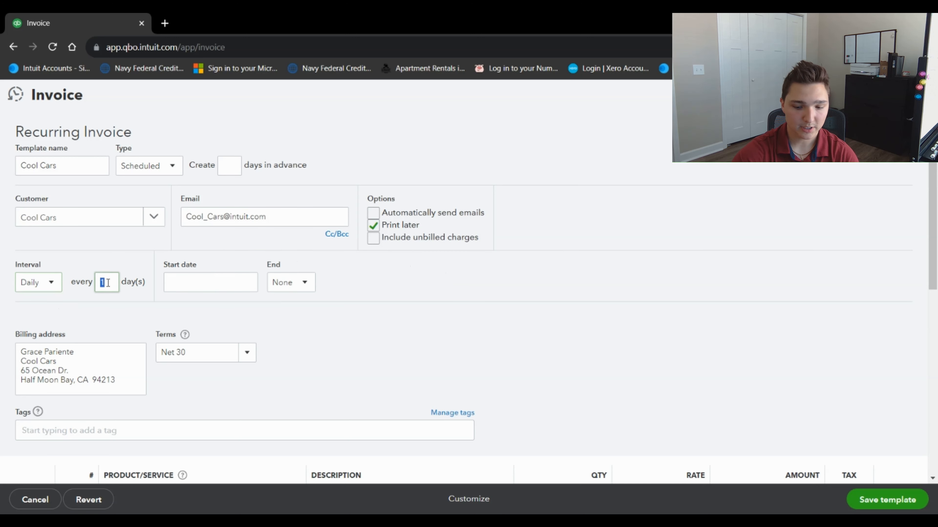
pyautogui.write('5')
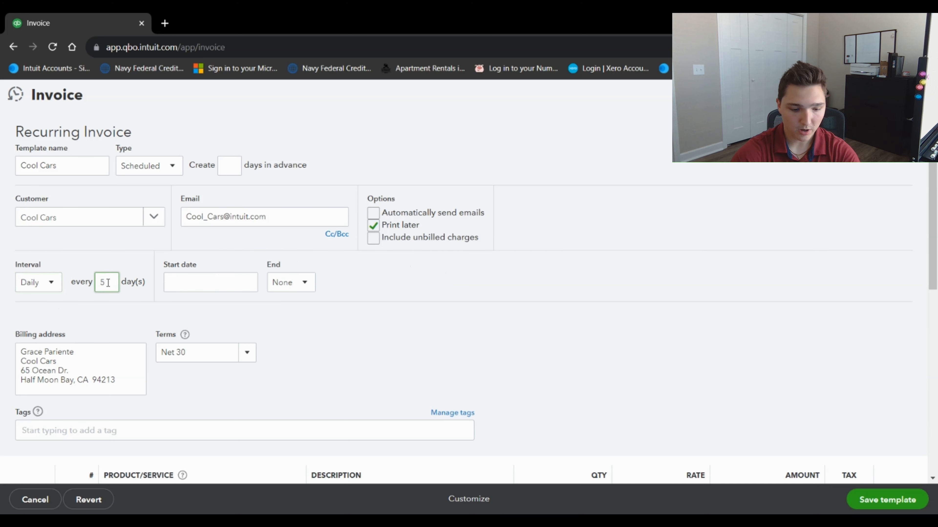
pyautogui.press('BackSpace')
pyautogui.write('1')
pyautogui.click(38, 282)
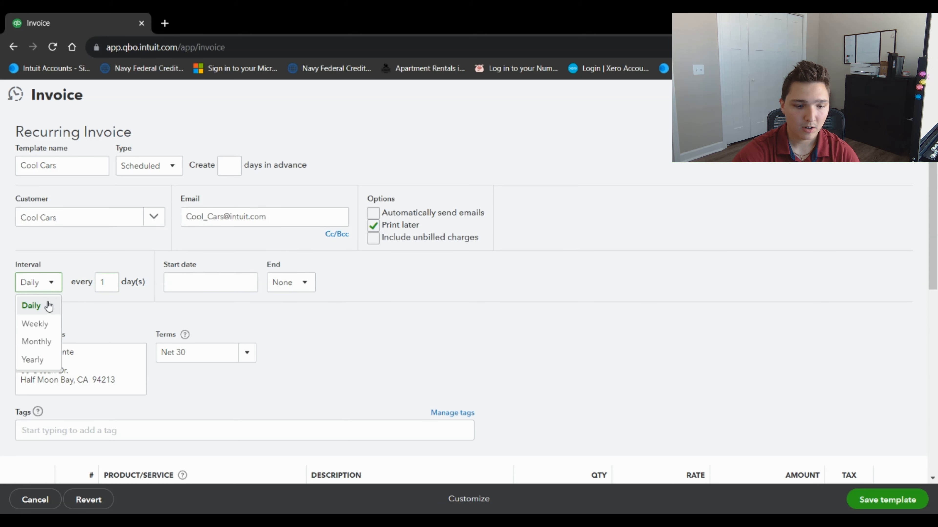
pyautogui.click(41, 340)
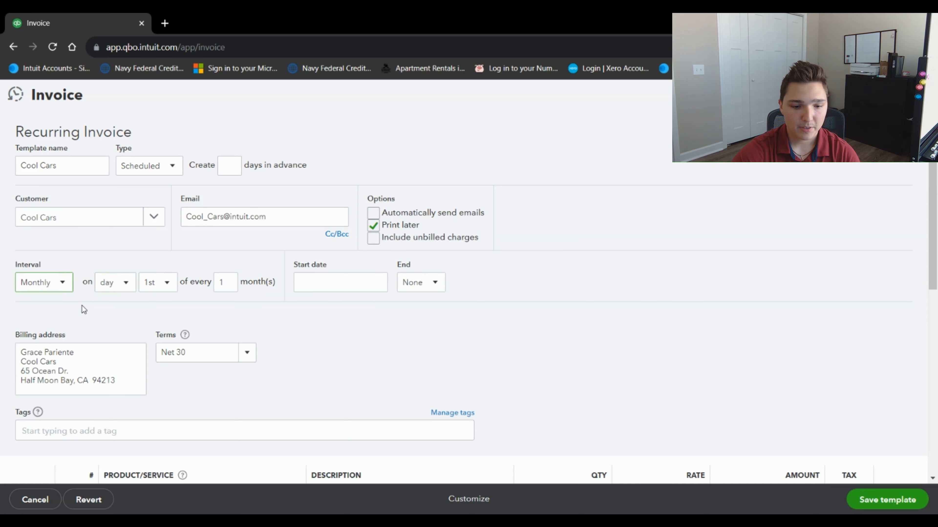
pyautogui.click(61, 283)
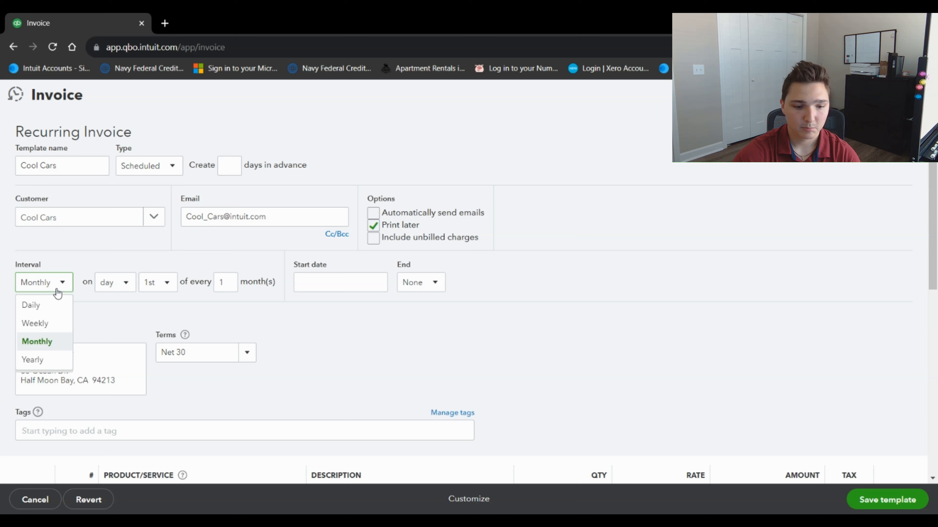
pyautogui.click(47, 324)
pyautogui.click(121, 281)
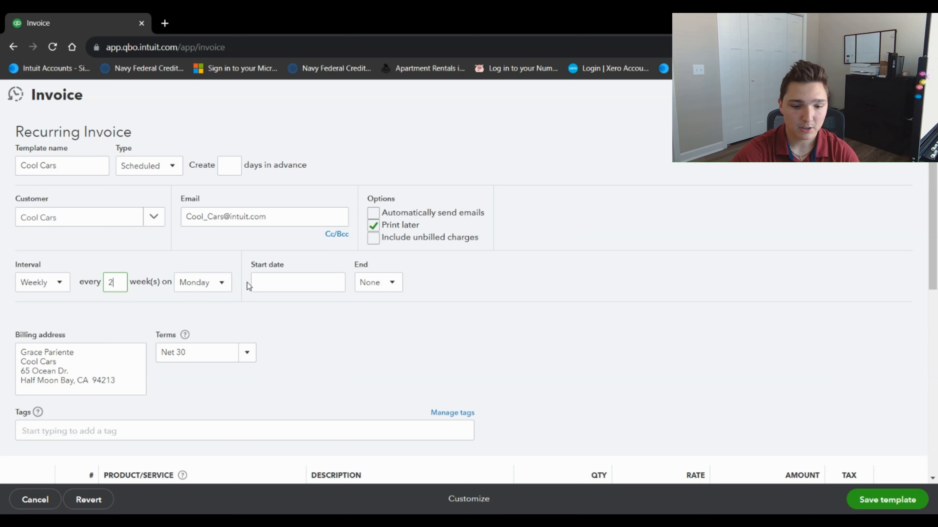
# Set start date 09/15/2023, no end date and Net 30 terms, then cancel the template
pyautogui.click(339, 284)
pyautogui.click(353, 382)
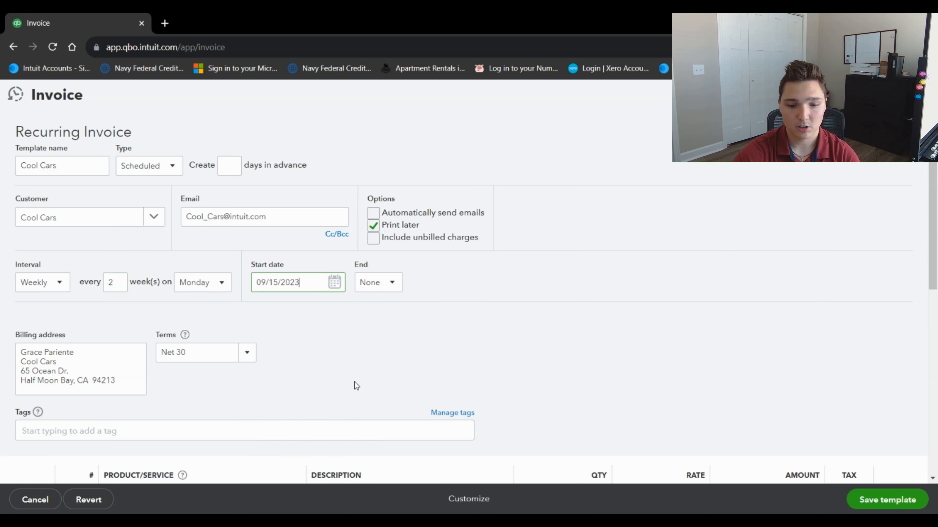
pyautogui.click(391, 284)
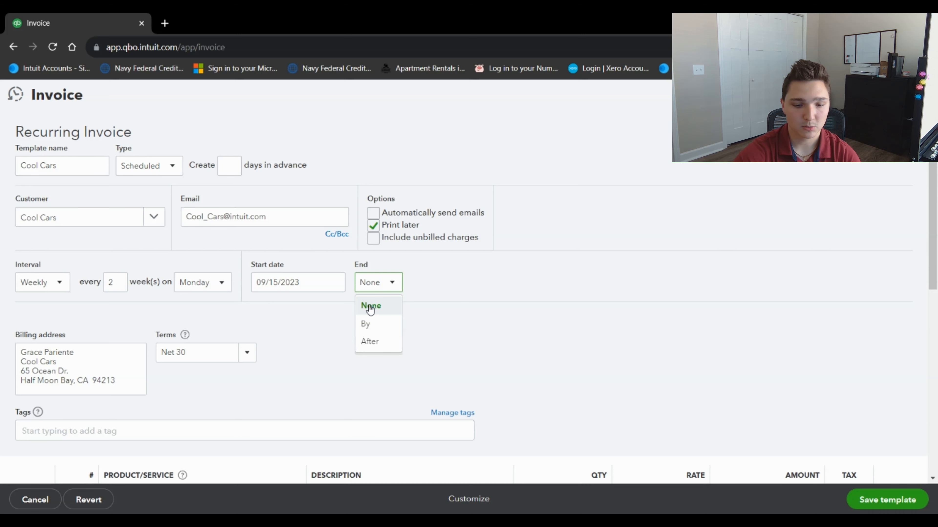
pyautogui.click(396, 283)
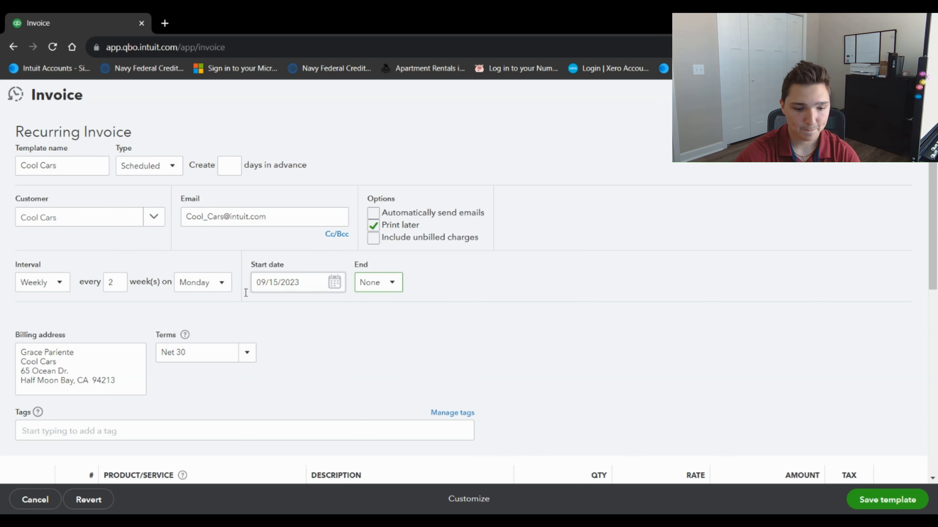
pyautogui.click(248, 355)
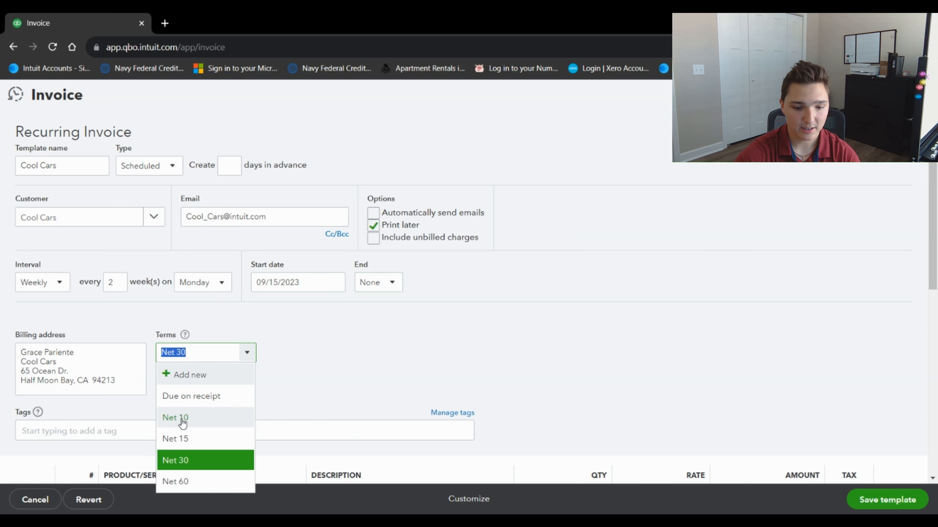
pyautogui.click(245, 356)
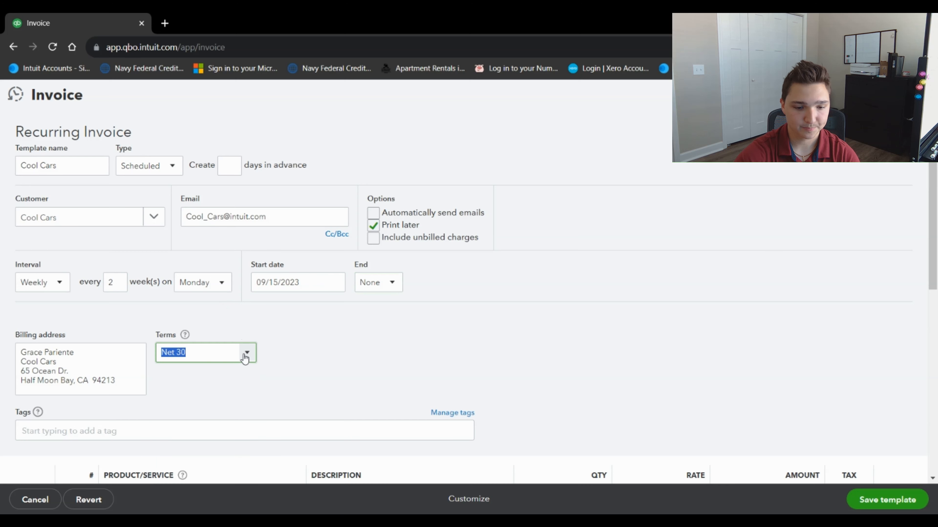
pyautogui.click(26, 501)
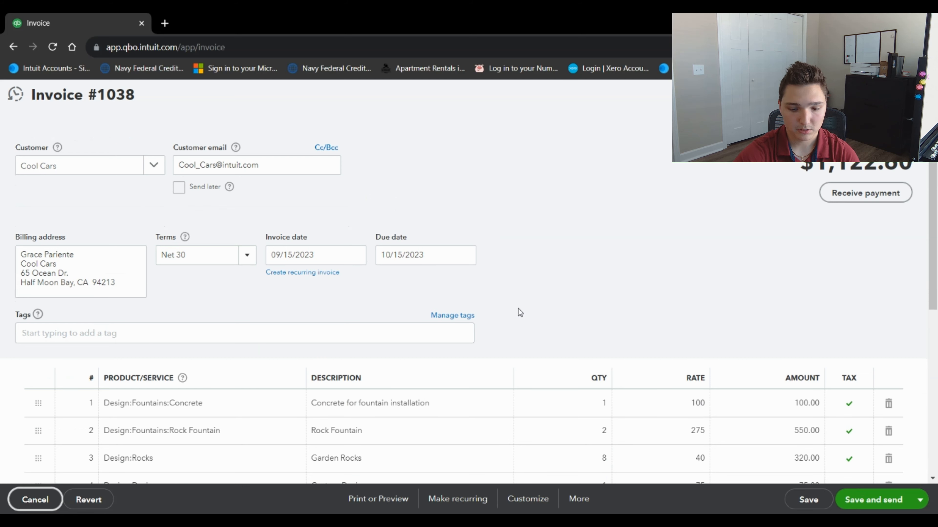
# Look over invoice 1038's Customize and More options, then open the Save and send alternatives
pyautogui.scroll(-2, 520, 312)
pyautogui.click(527, 501)
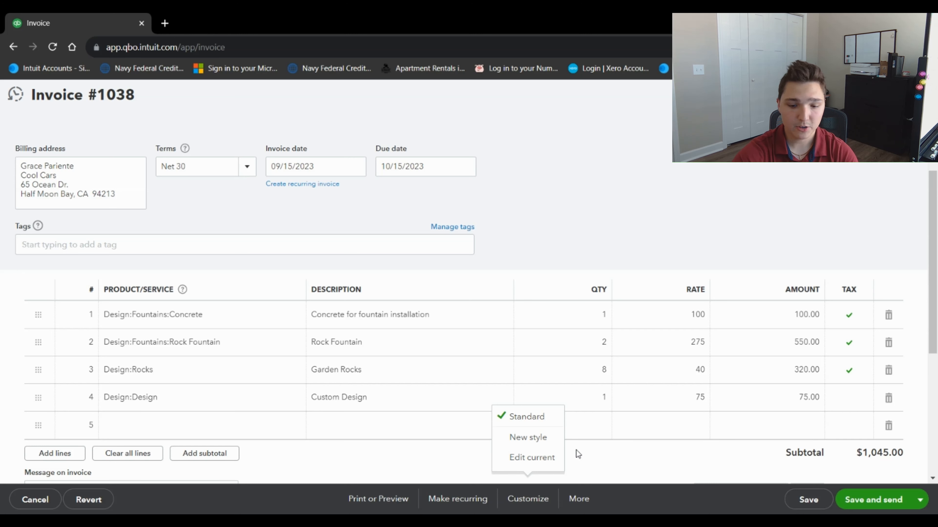
pyautogui.click(578, 499)
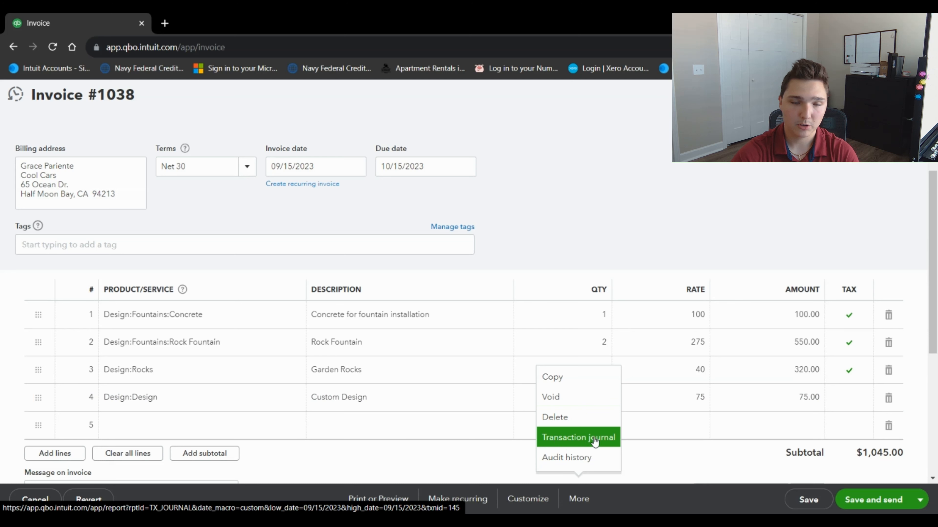
pyautogui.click(462, 468)
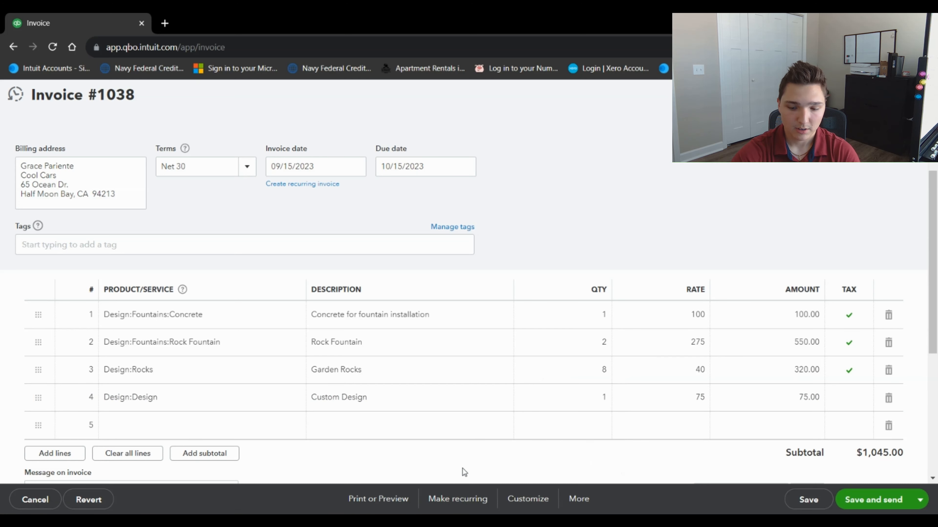
pyautogui.click(920, 500)
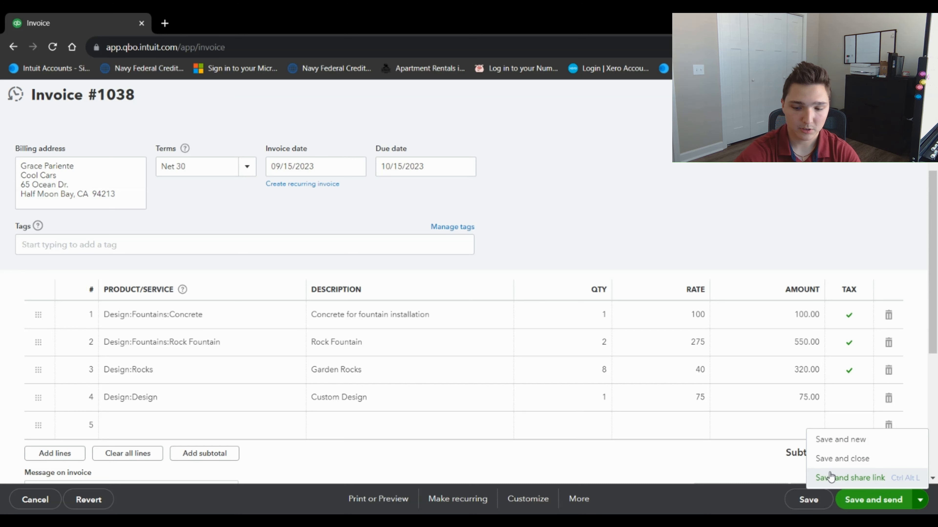
# Save and close invoice 1038, then open its actions menu in the All sales list
pyautogui.click(869, 459)
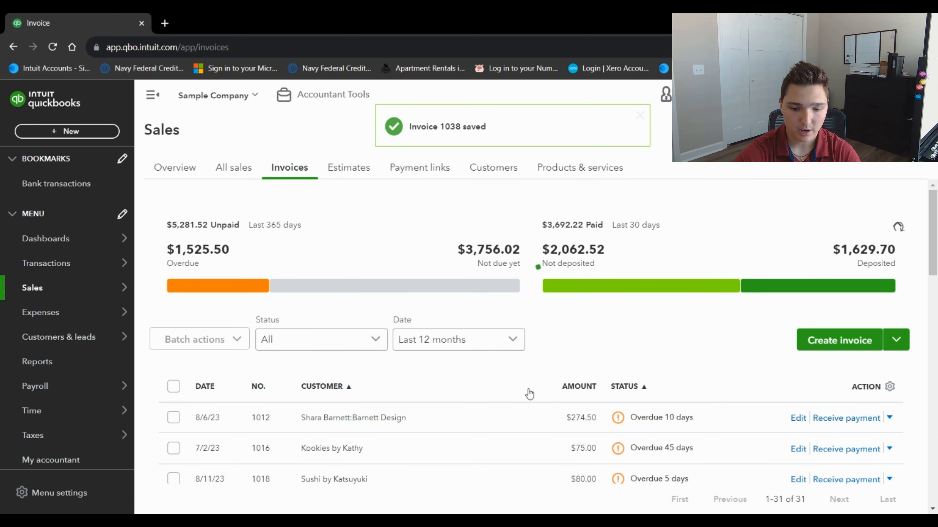
pyautogui.scroll(-2, 585, 354)
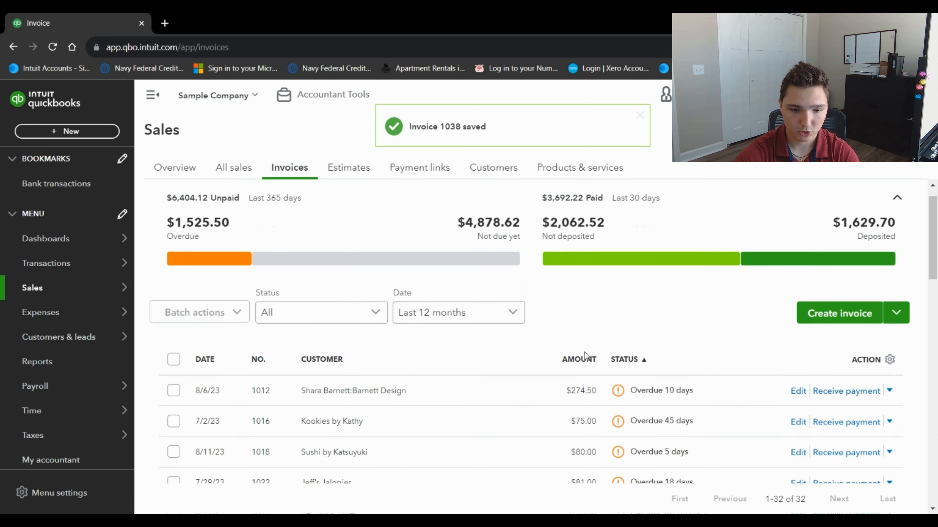
pyautogui.scroll(-2, 585, 353)
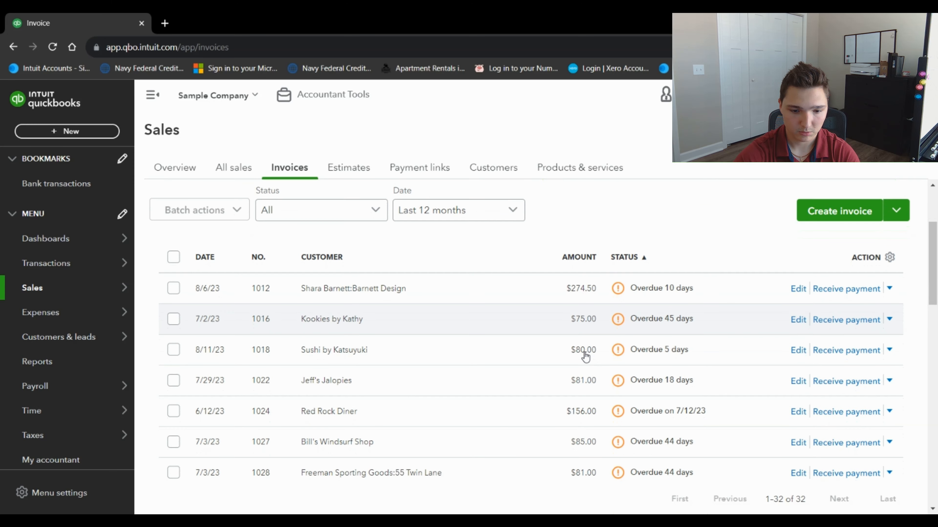
pyautogui.scroll(4, 585, 356)
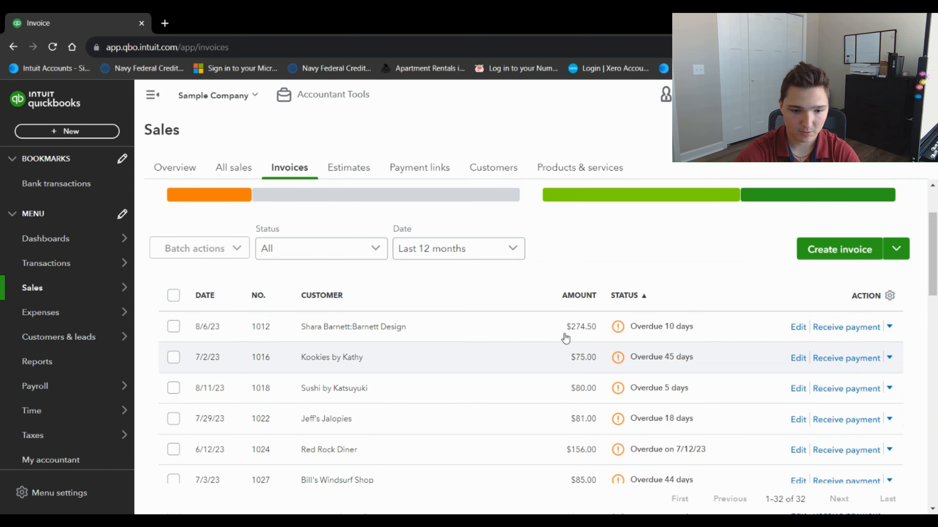
pyautogui.click(242, 168)
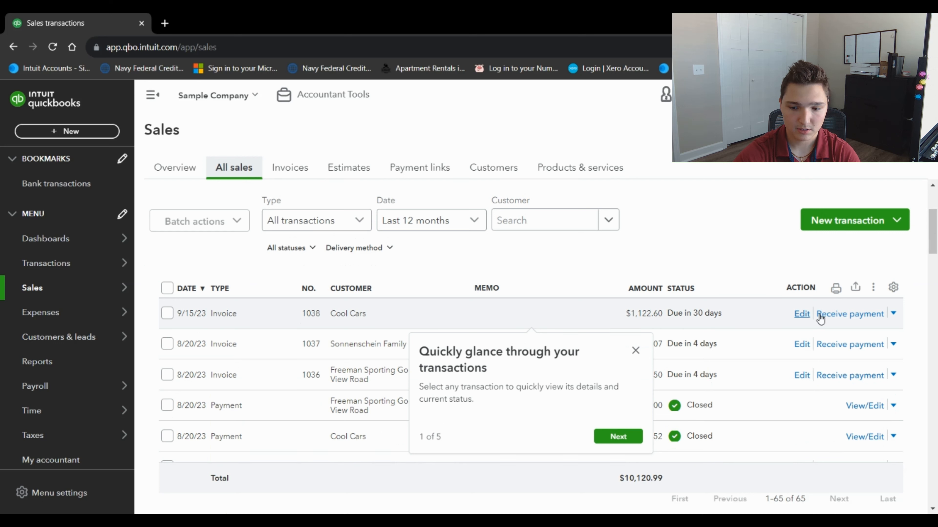
pyautogui.click(893, 314)
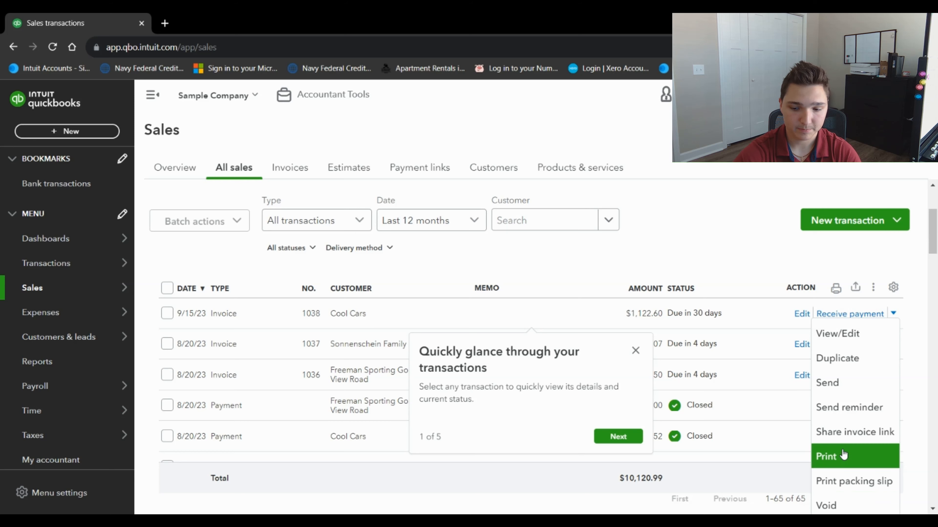
pyautogui.click(836, 383)
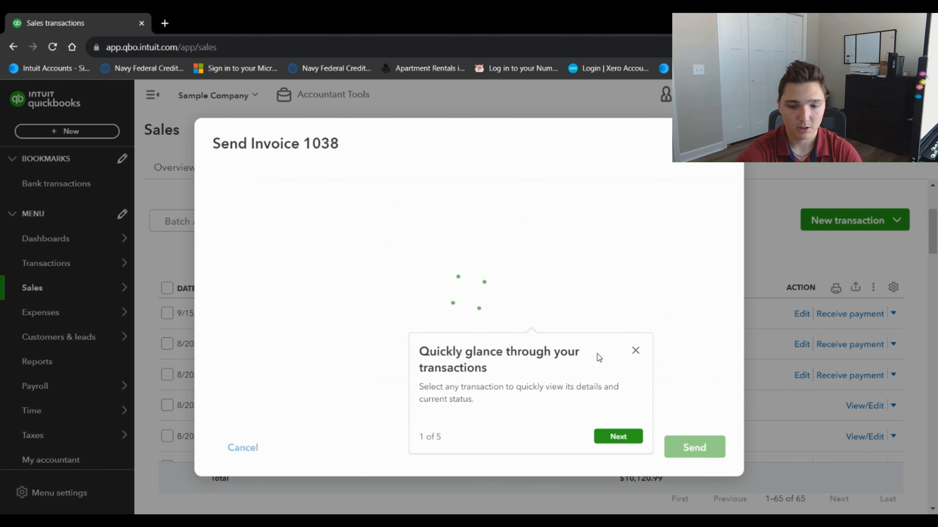
pyautogui.click(635, 350)
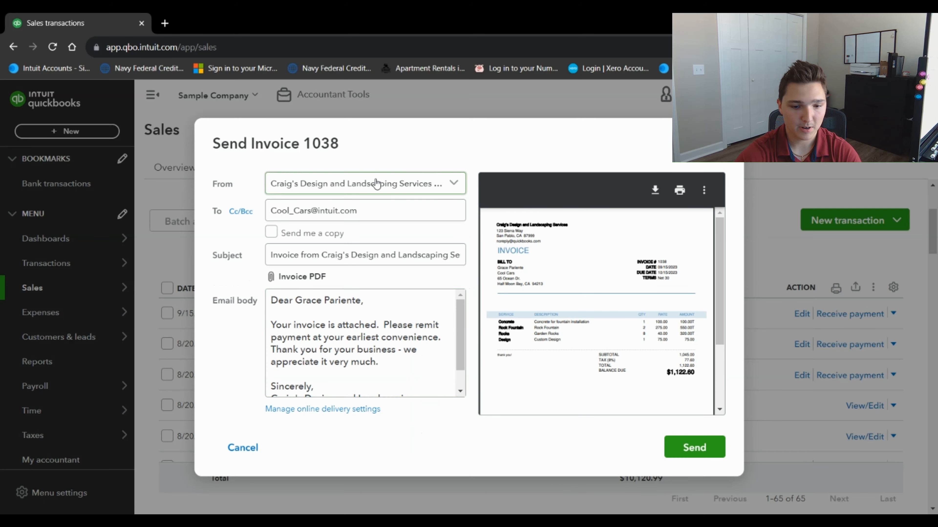
pyautogui.click(274, 205)
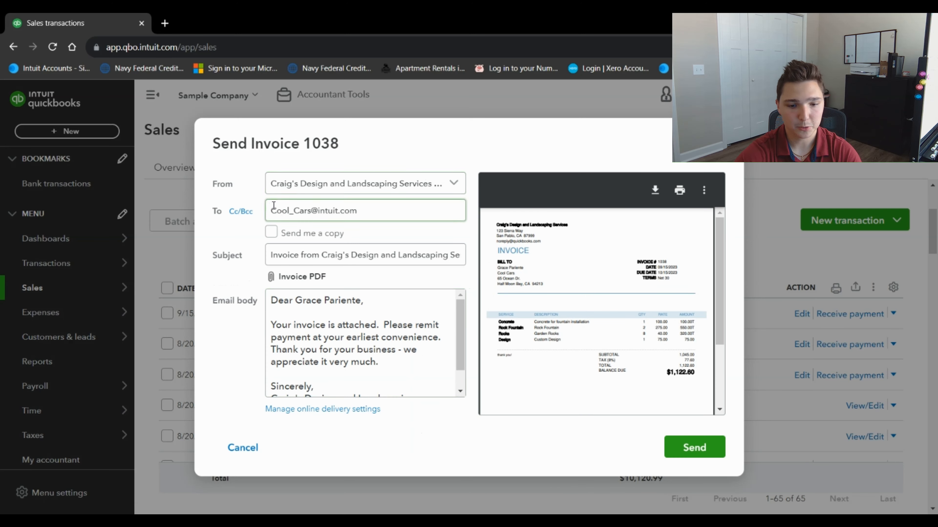
pyautogui.click(271, 232)
pyautogui.click(277, 236)
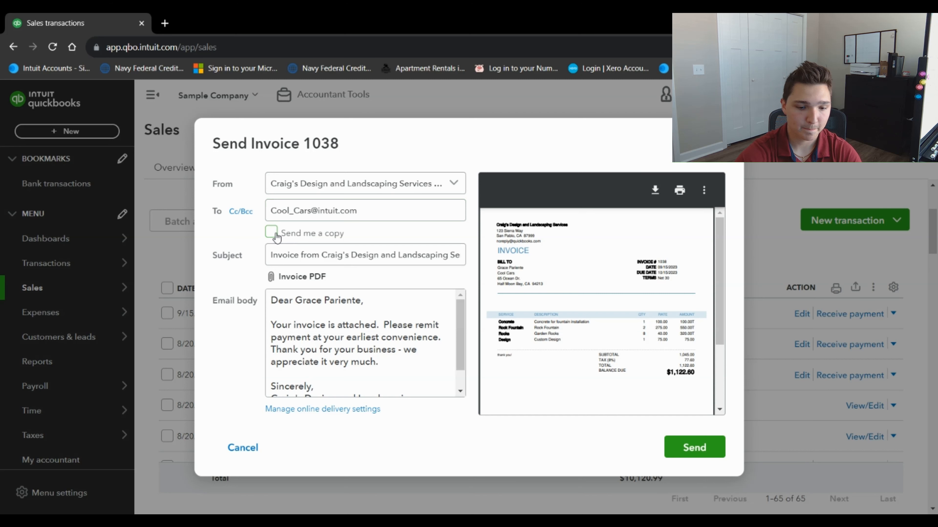
pyautogui.click(336, 254)
pyautogui.moveTo(270, 300); pyautogui.dragTo(375, 399)
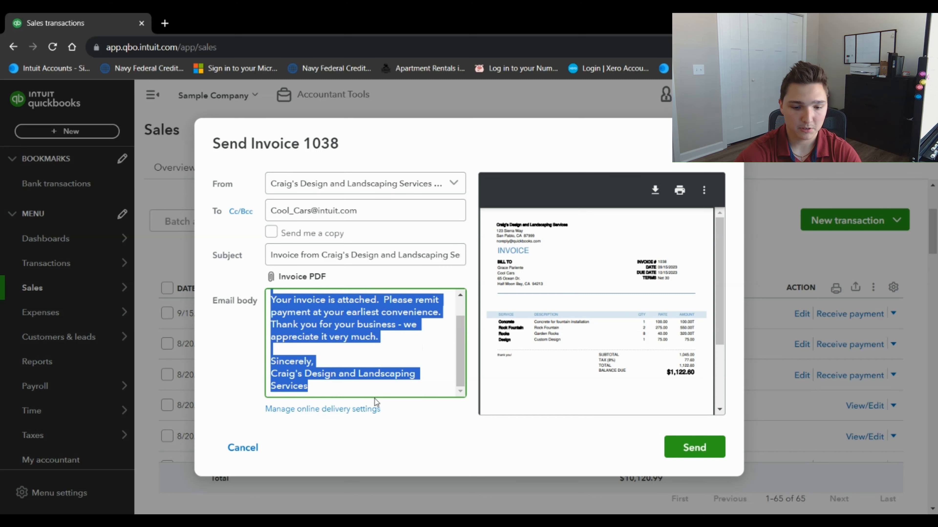
pyautogui.click(237, 380)
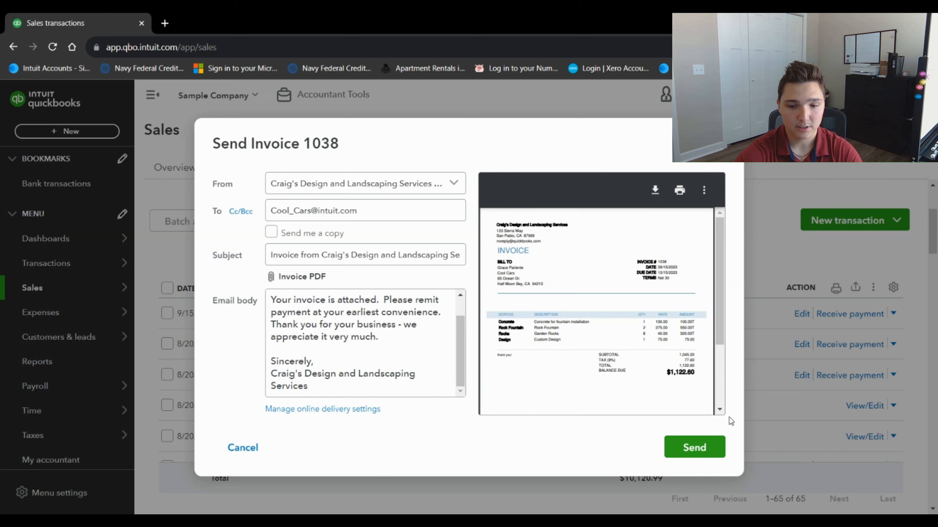
pyautogui.press('Escape')
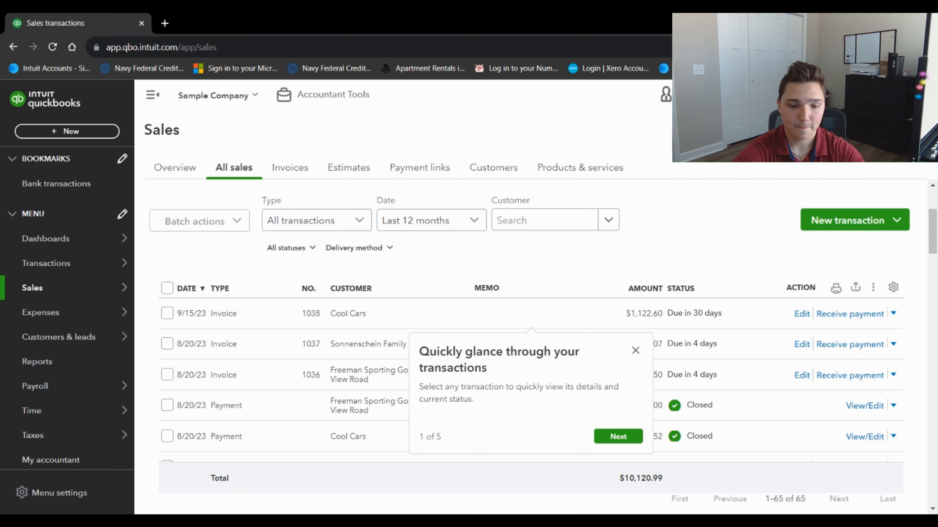